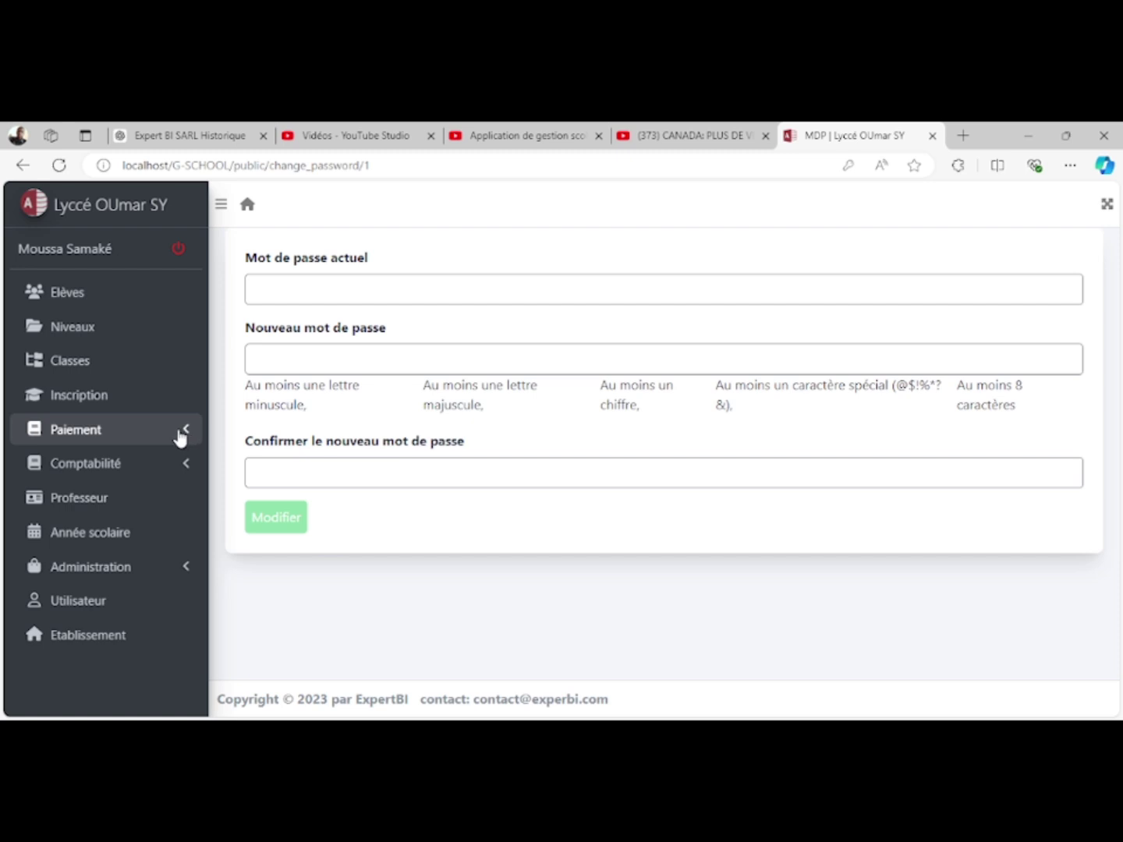
# Open the list of global payments made.
pyautogui.click(180, 437)
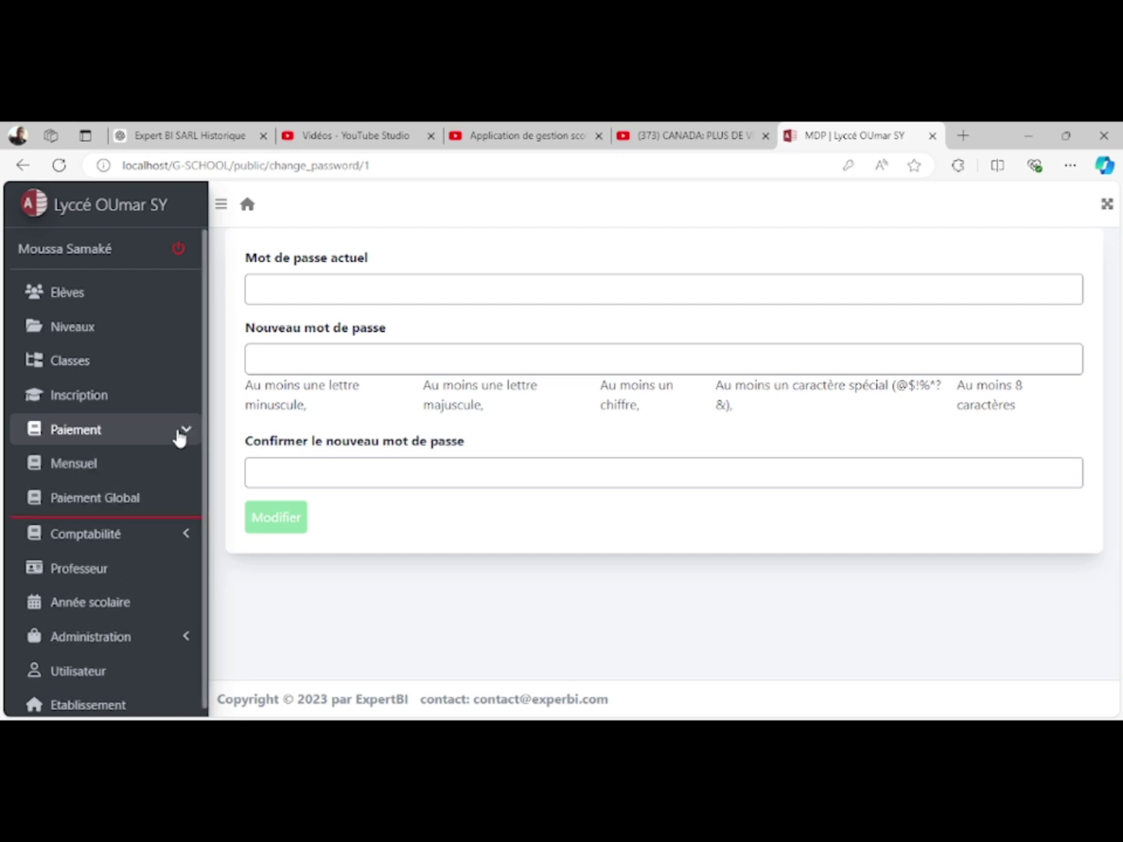
pyautogui.click(110, 496)
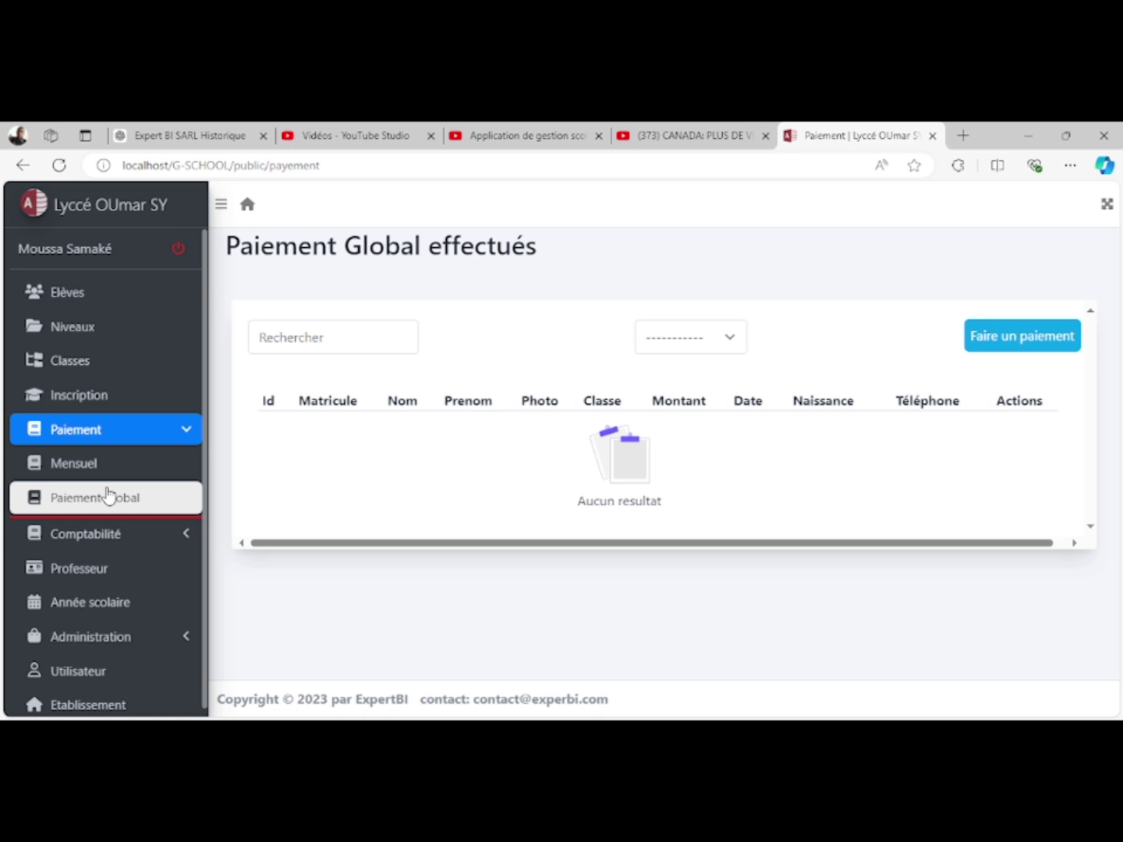
# Start adding a new level from the Niveaux list and set its code to 3.
pyautogui.click(52, 340)
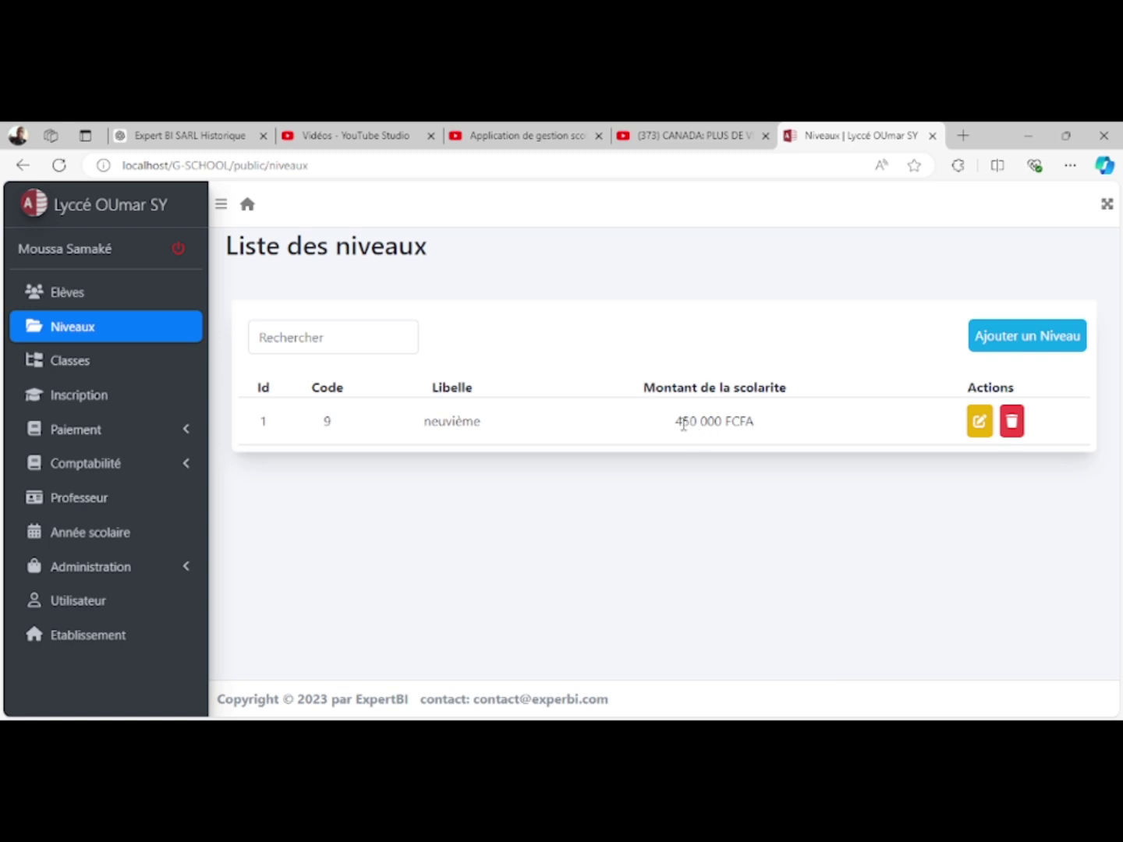
pyautogui.click(1033, 337)
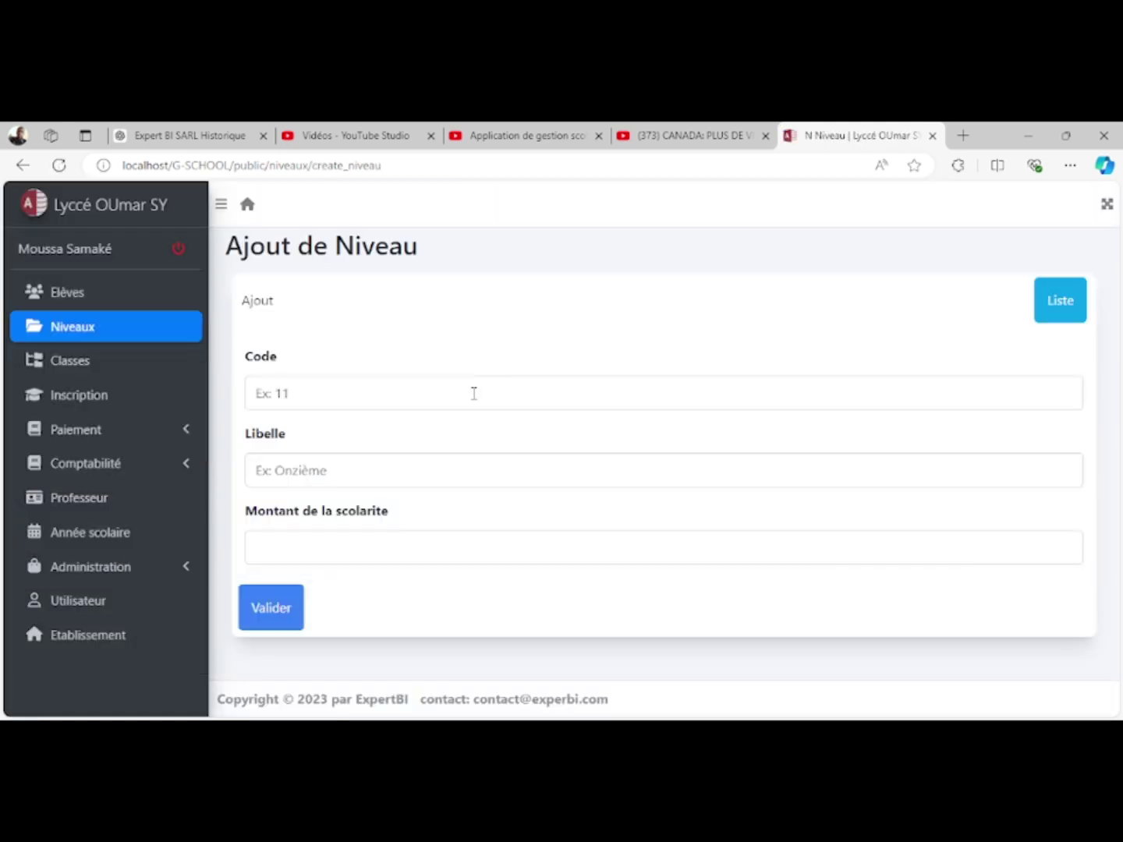
pyautogui.click(474, 393)
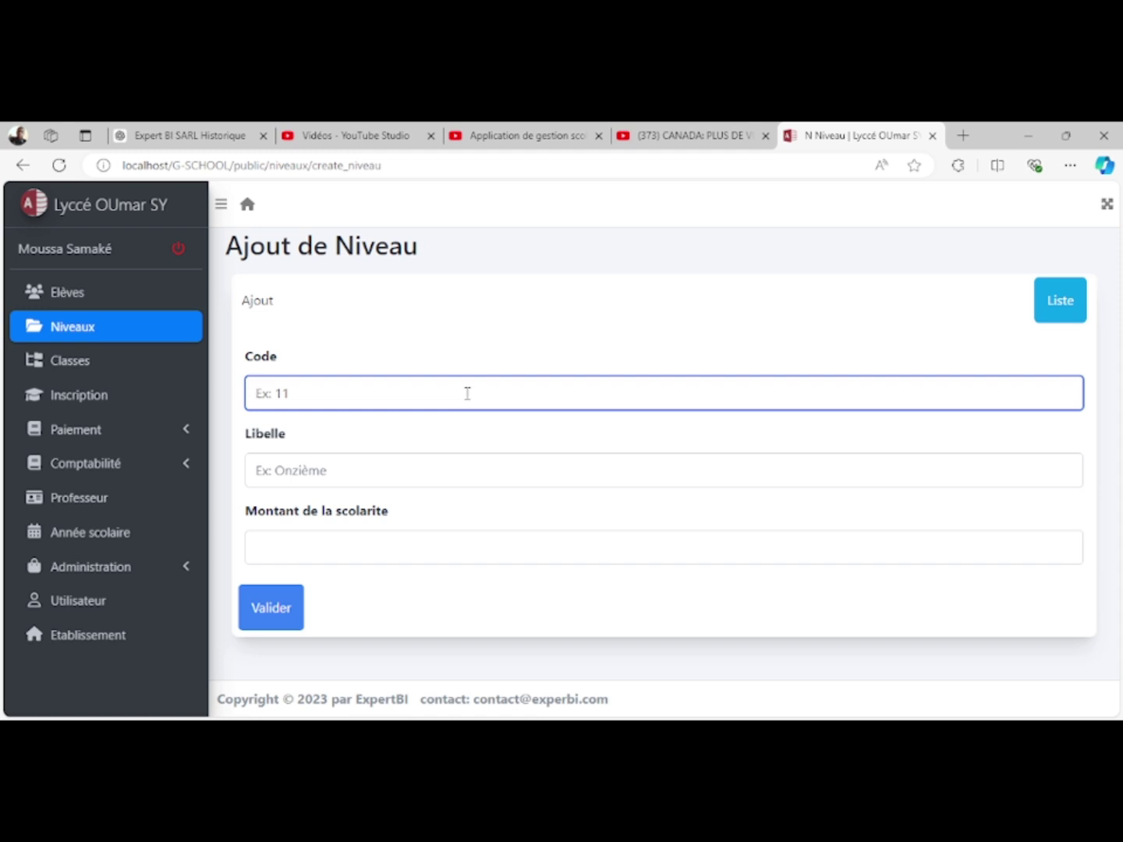
pyautogui.write('3')
# Set the new level's label (Libelle) to Troisième.
pyautogui.click(411, 473)
pyautogui.write('Tr')
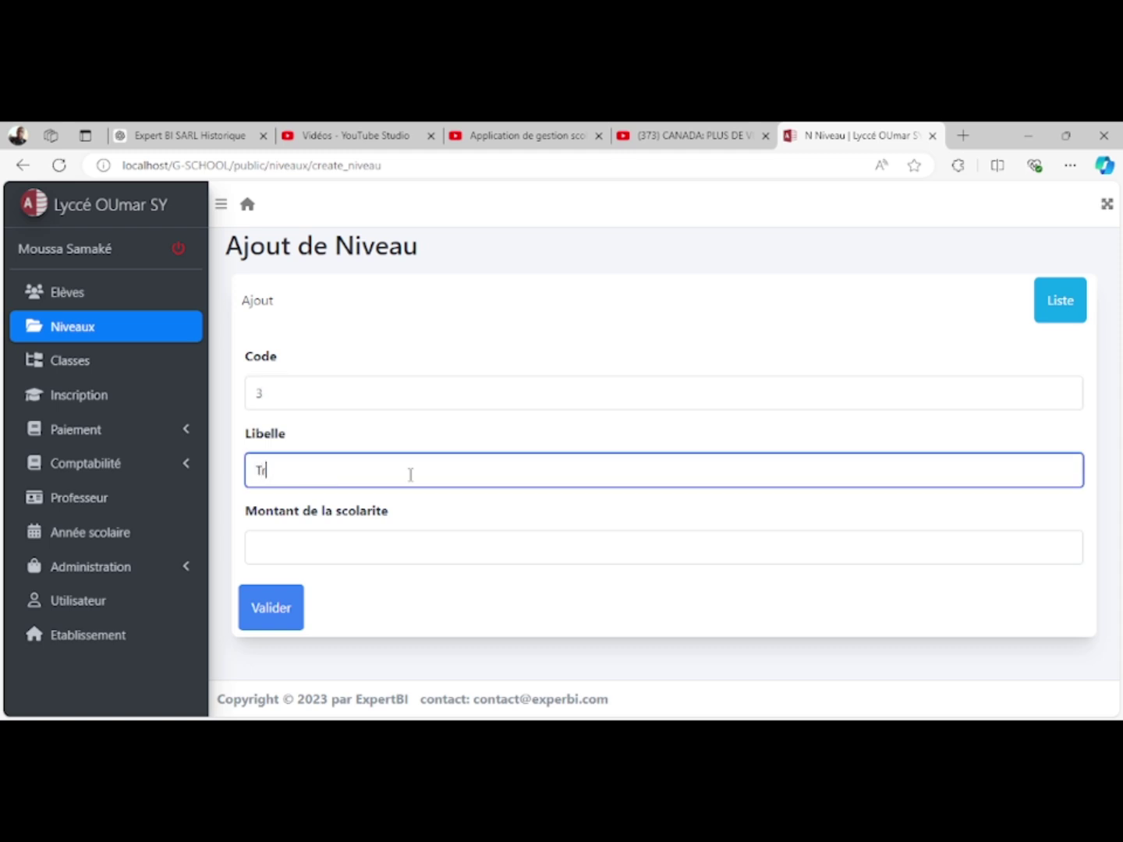
pyautogui.write('pxieme')
pyautogui.press('BackSpace')
pyautogui.press('BackSpace')
pyautogui.press('BackSpace')
pyautogui.press('BackSpace')
pyautogui.press('BackSpace')
pyautogui.press('BackSpace')
pyautogui.press('BackSpace')
pyautogui.write('r')
pyautogui.press('BackSpace')
pyautogui.write('roixi')
pyautogui.press('BackSpace')
pyautogui.press('BackSpace')
pyautogui.write('sième')
# Set the level's tuition amount to 600000 and save the level.
pyautogui.click(377, 538)
pyautogui.write('6000')
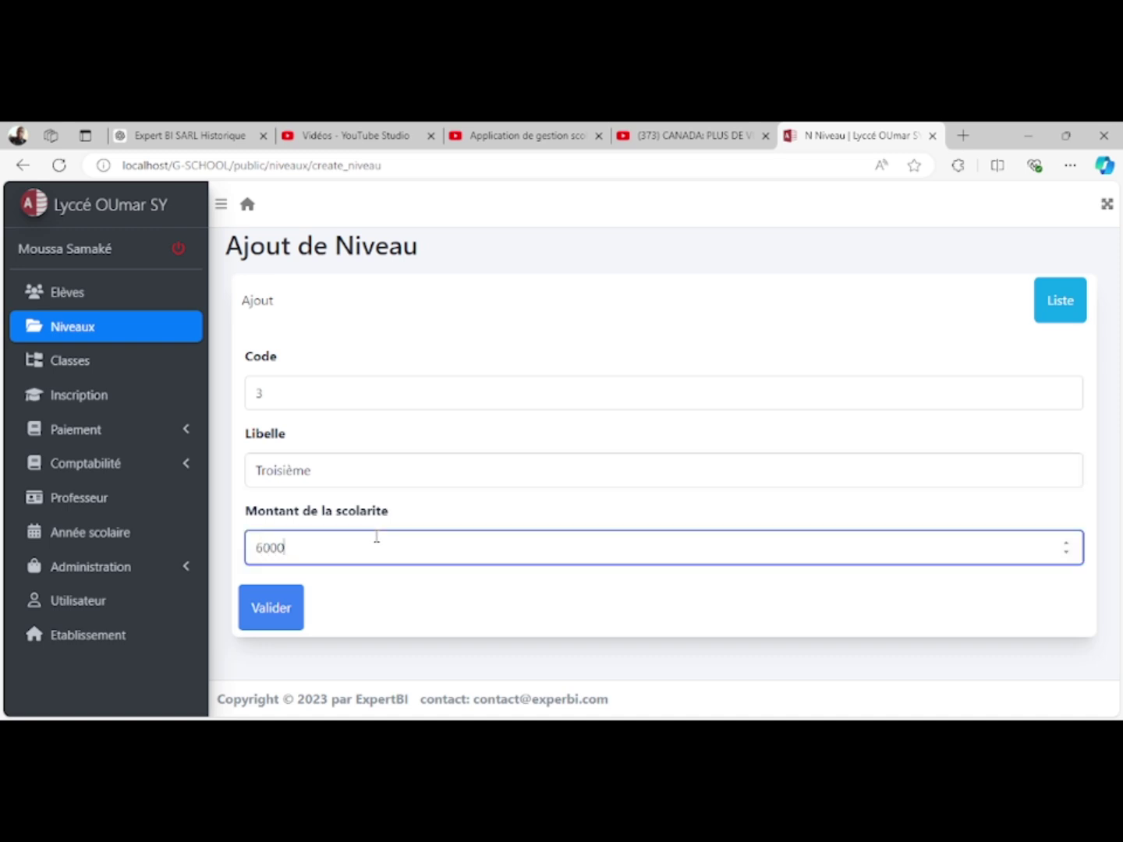
pyautogui.write('00')
pyautogui.click(273, 613)
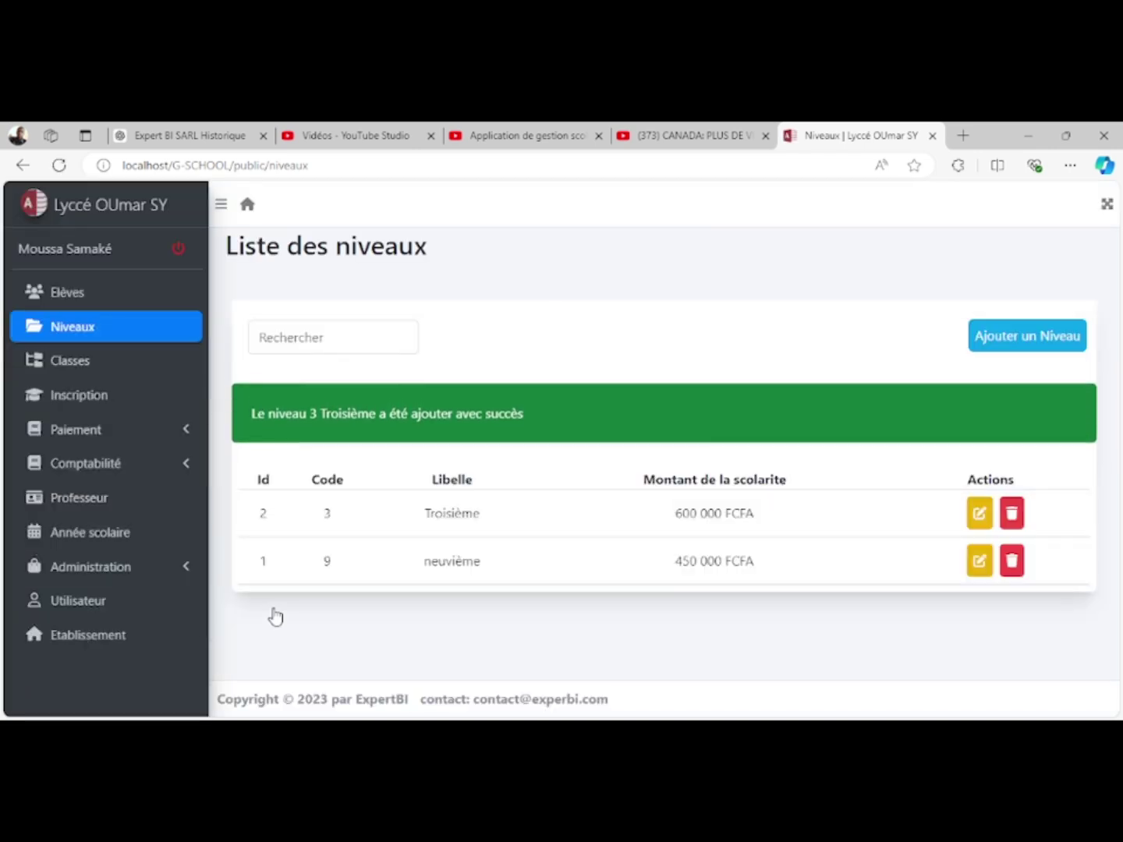
# Open the form for making a new payment from the Paiement Global list.
pyautogui.click(173, 475)
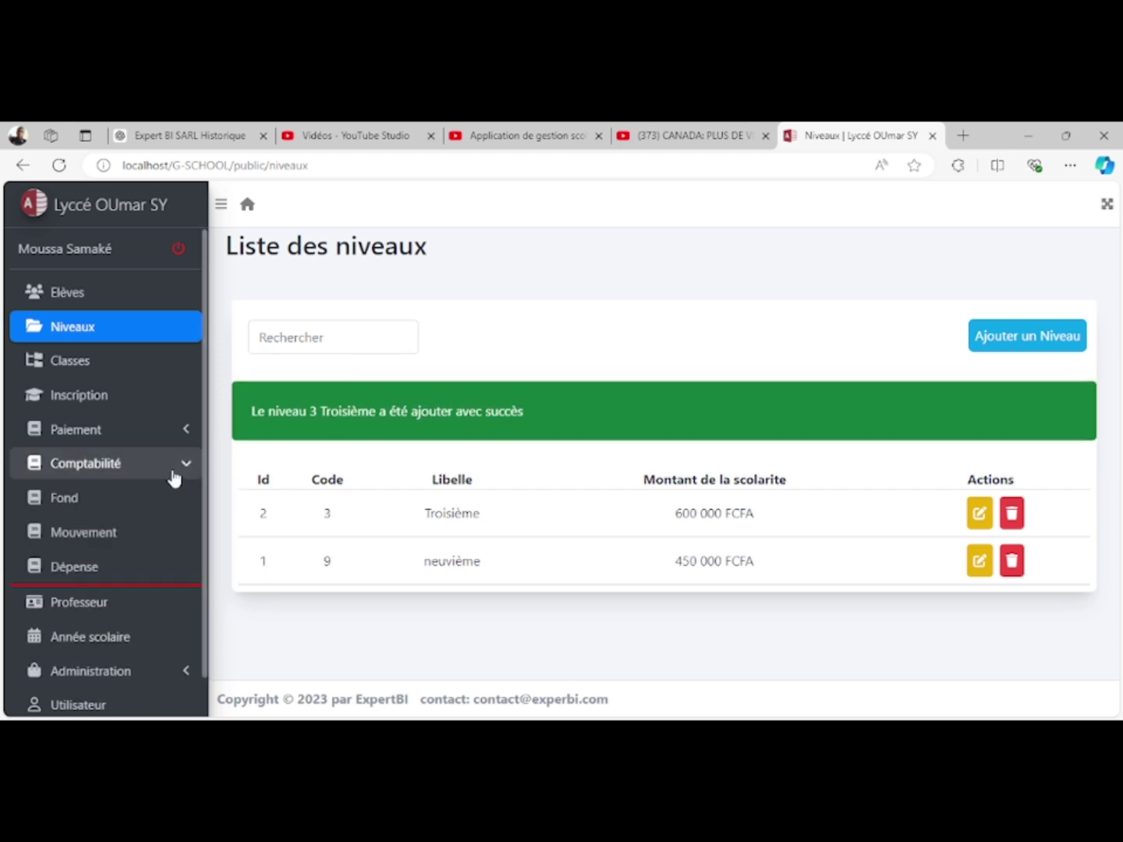
pyautogui.click(109, 427)
pyautogui.click(83, 498)
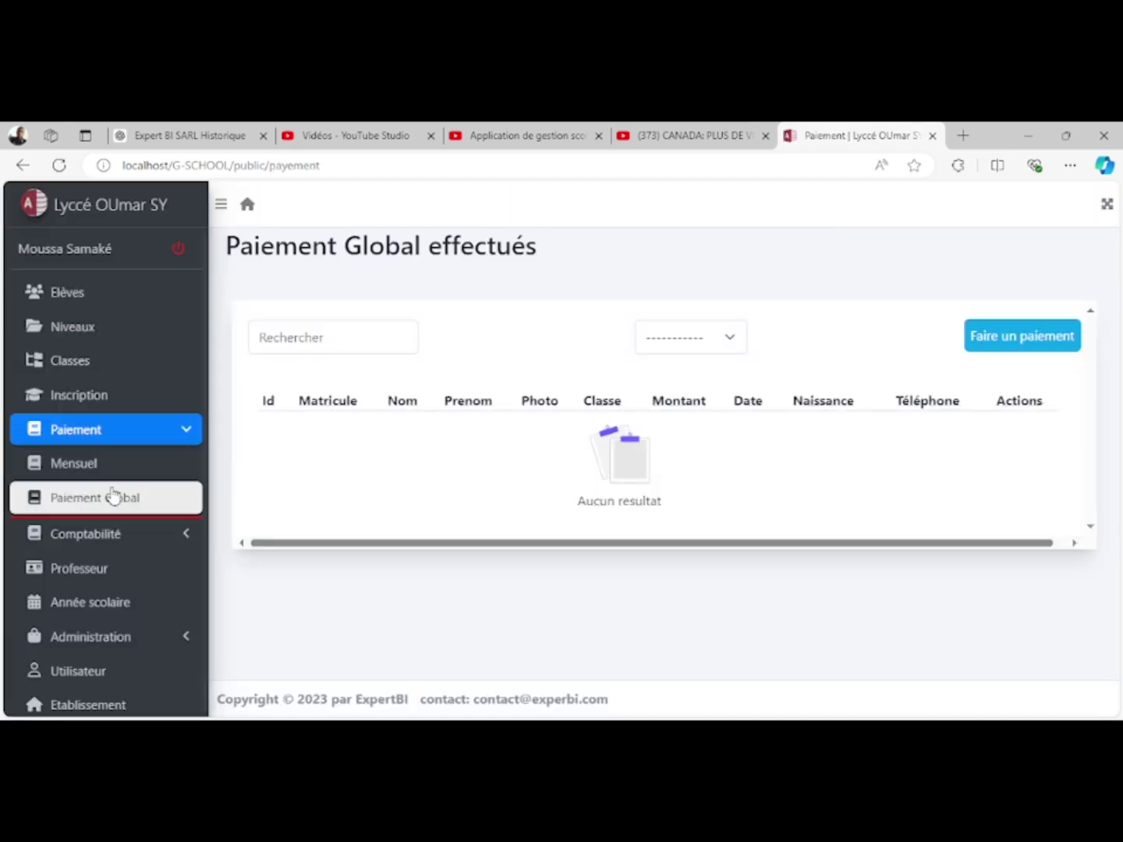
pyautogui.click(1003, 347)
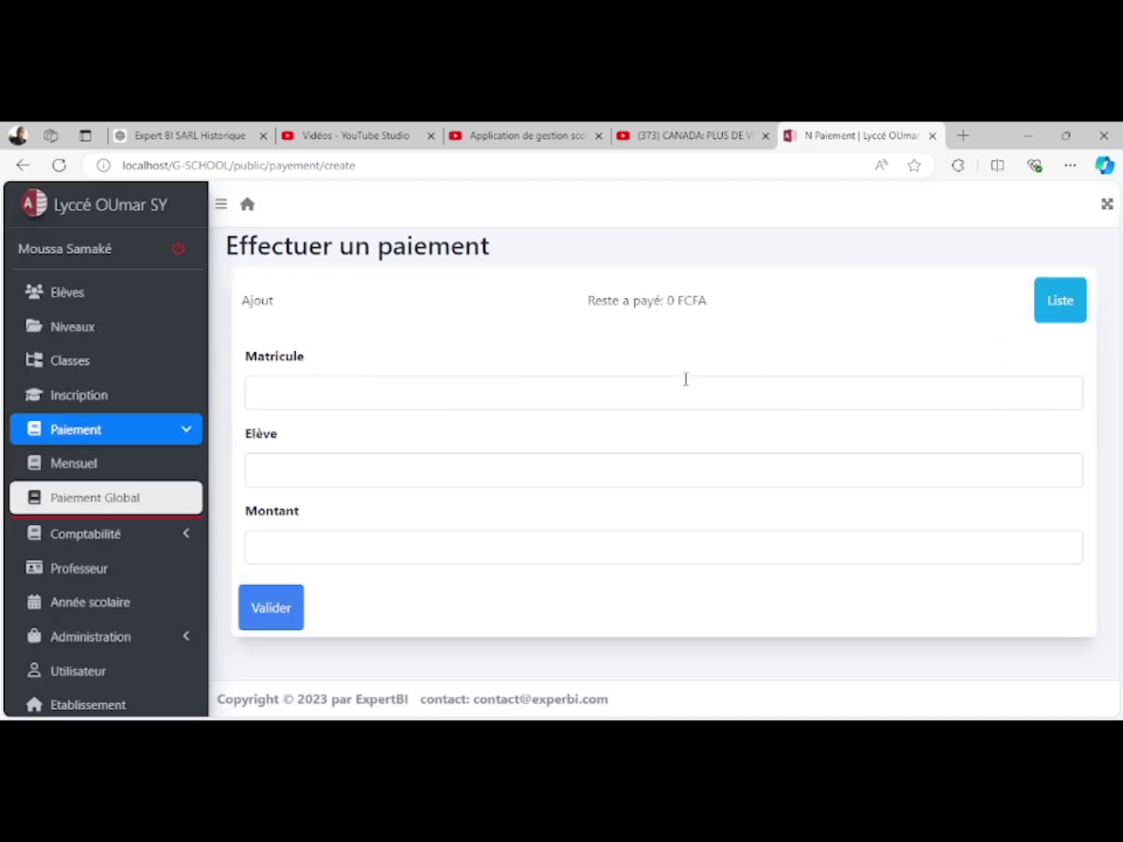
# Fill in the student's registration number in the Matricule field of the payment form.
pyautogui.click(677, 382)
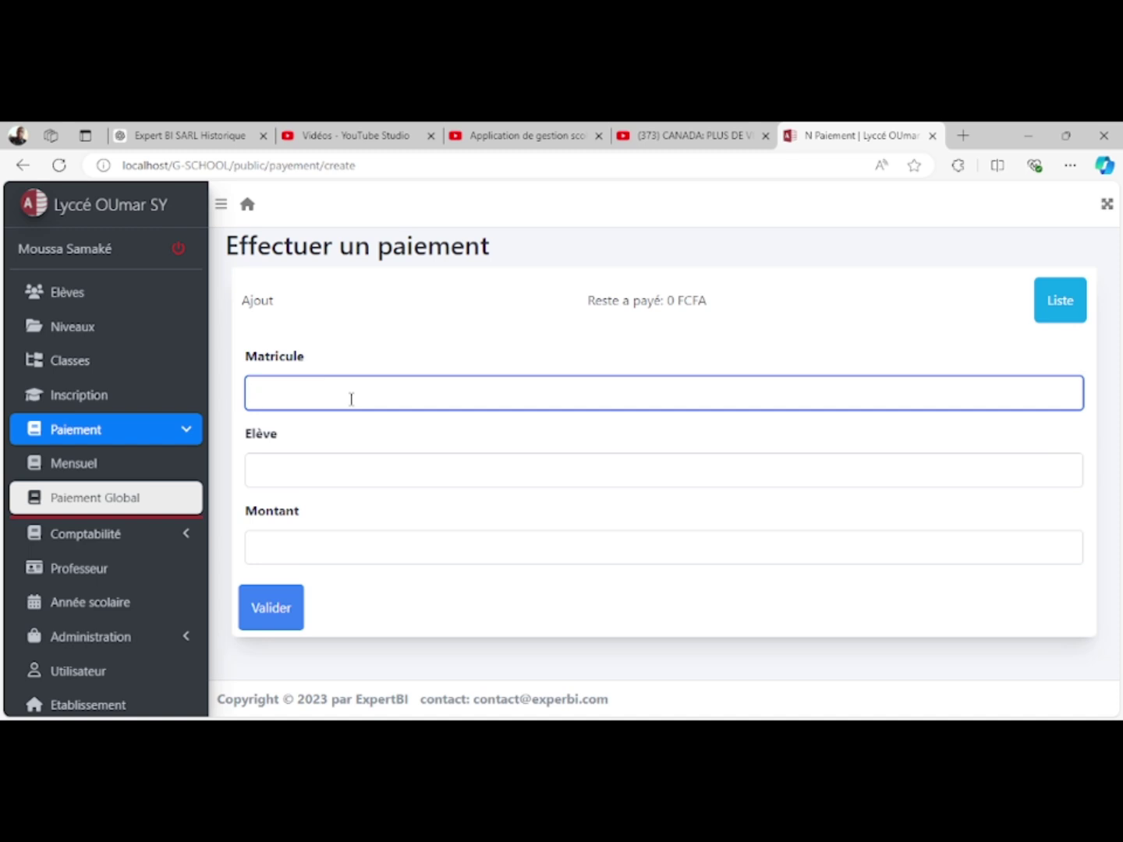
pyautogui.write('driss')
pyautogui.hotkey('ctrl', 'a')
pyautogui.hotkey('ctrl', 'v')
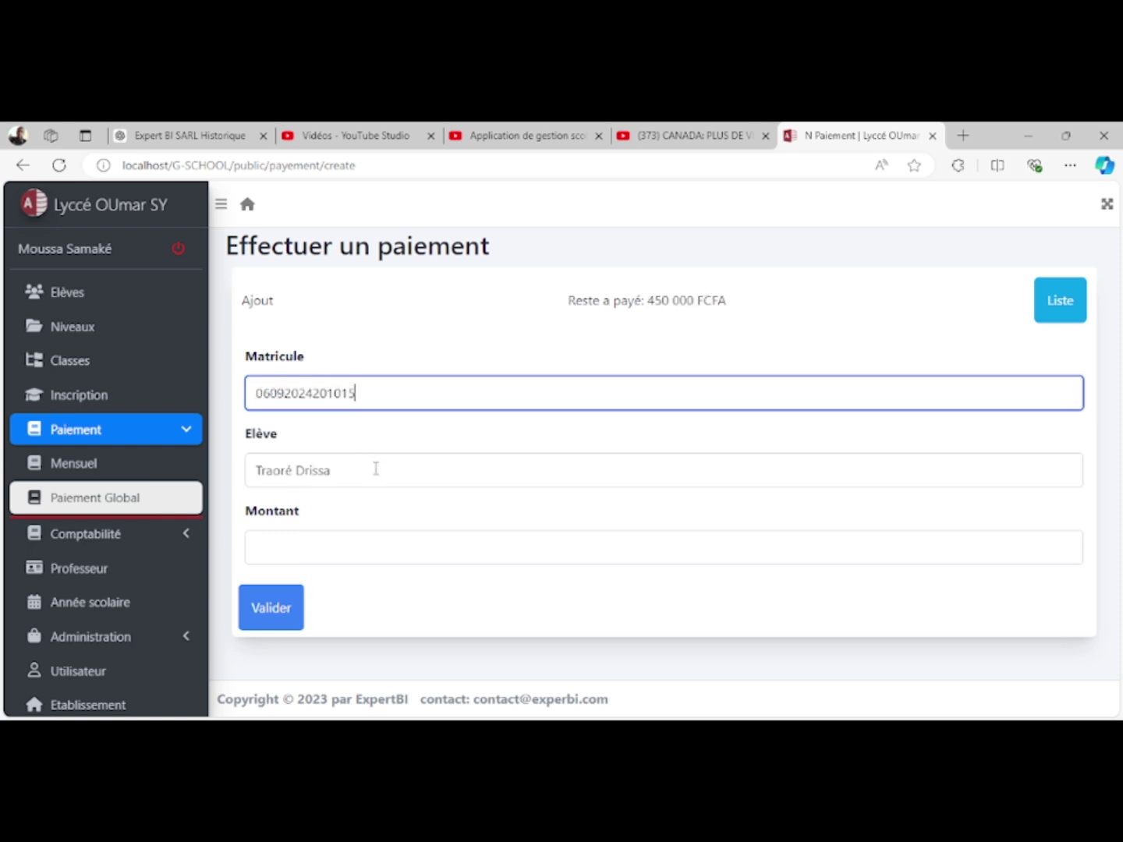
pyautogui.click(328, 480)
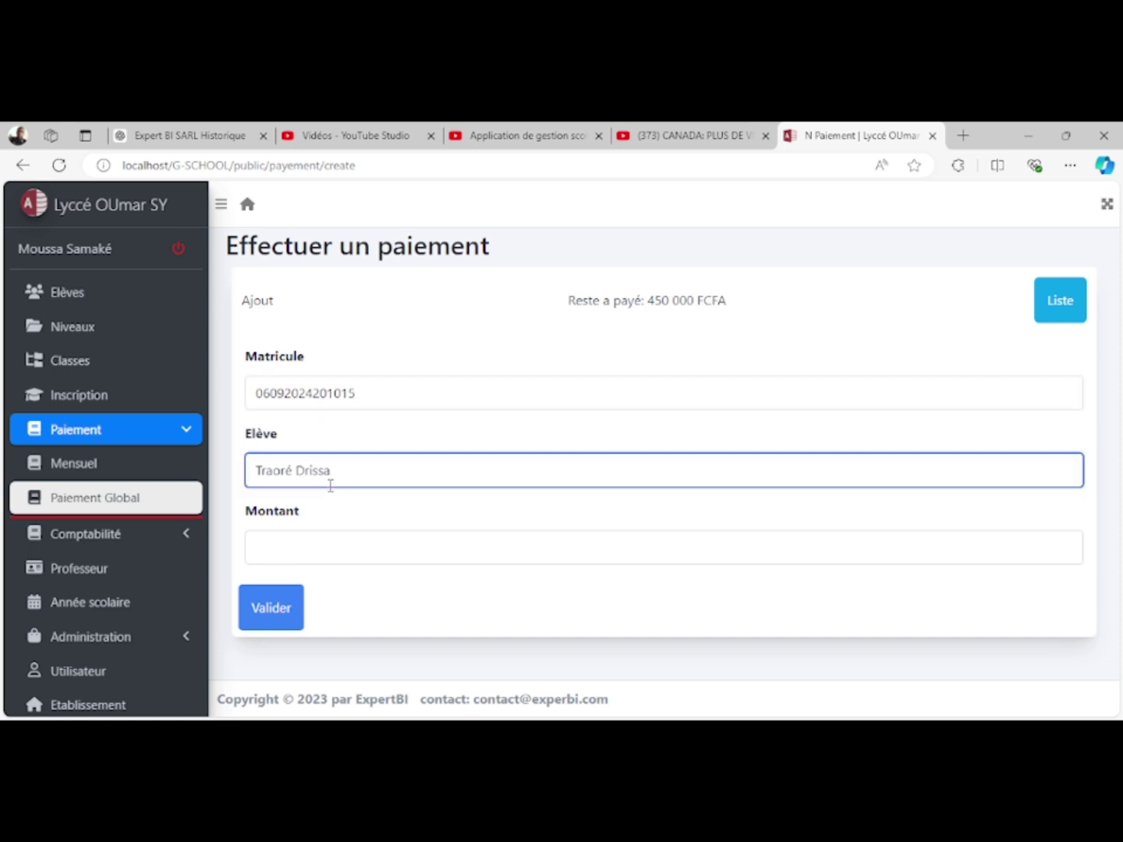
pyautogui.moveTo(369, 481)
pyautogui.mouseDown()
pyautogui.moveTo(249, 470)
pyautogui.moveTo(354, 474)
pyautogui.mouseUp()
# Set the payment amount to 10000 and highlight the student's remaining balance (Reste a payé).
pyautogui.click(343, 534)
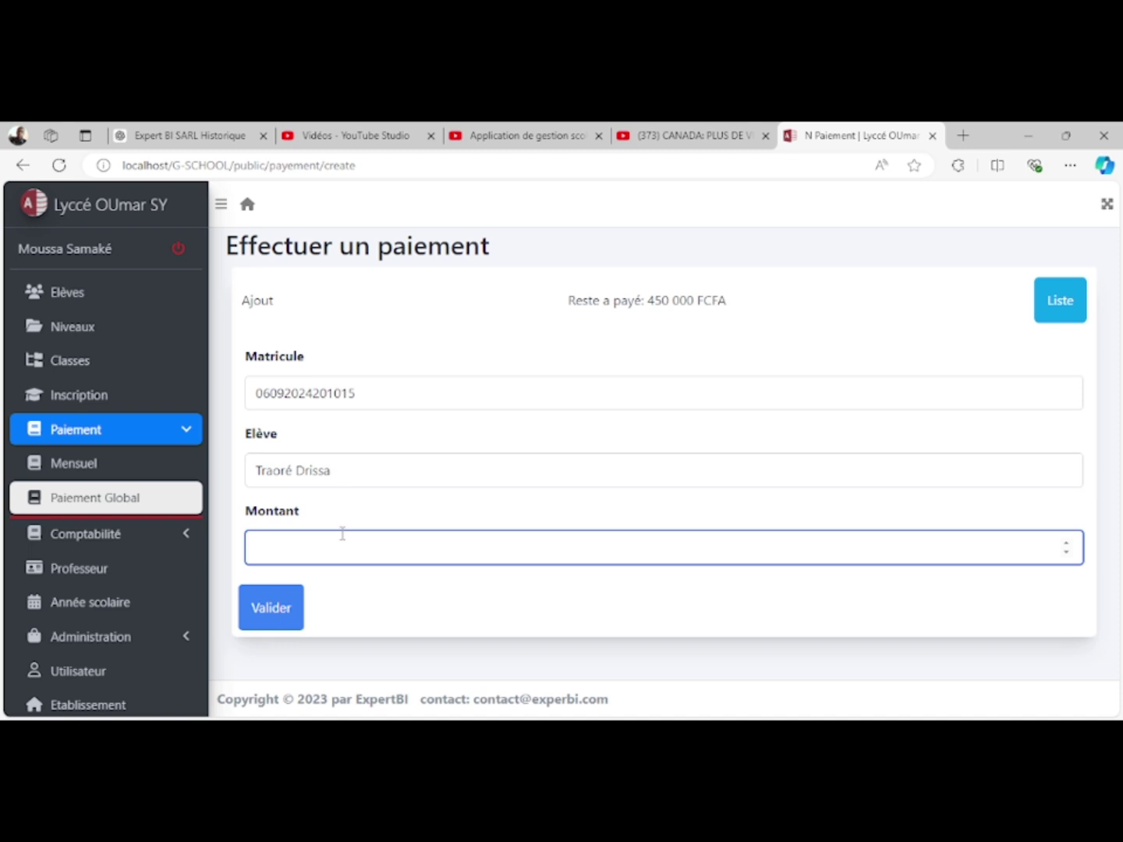
pyautogui.write('10000')
pyautogui.moveTo(570, 301); pyautogui.dragTo(677, 316)
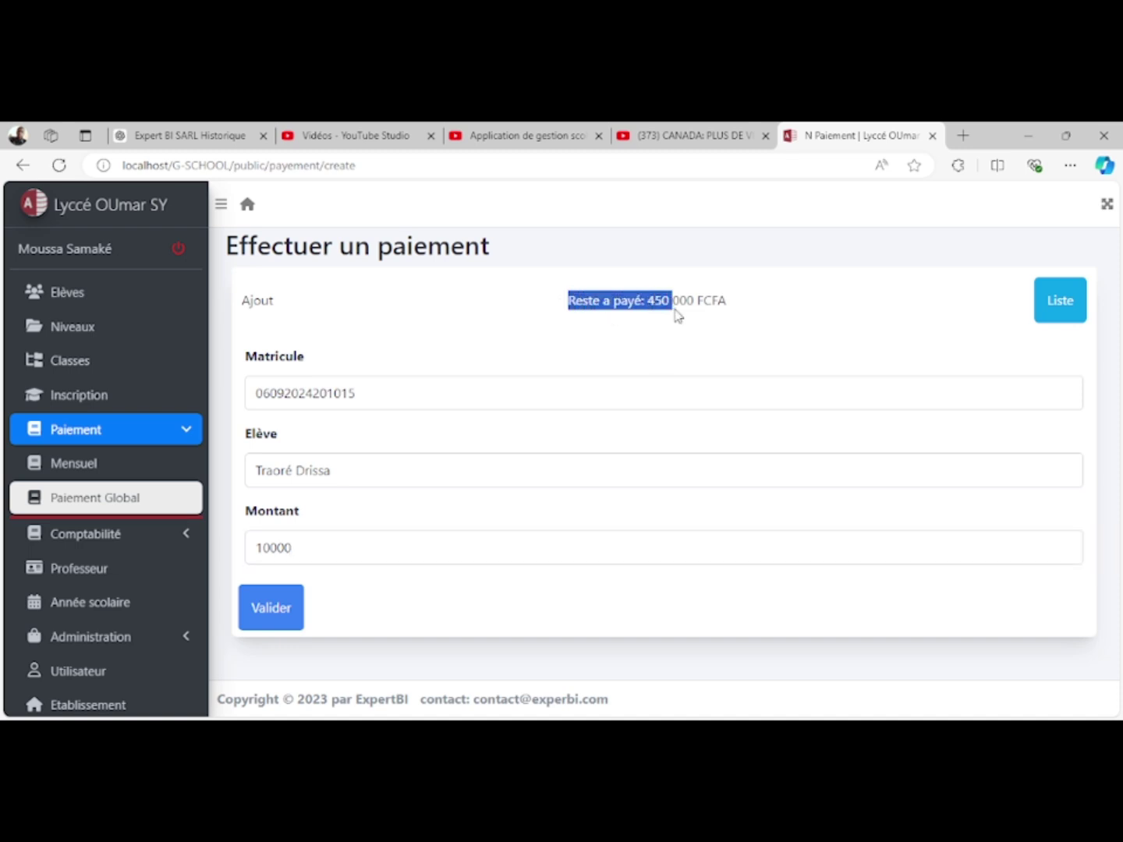
pyautogui.click(671, 316)
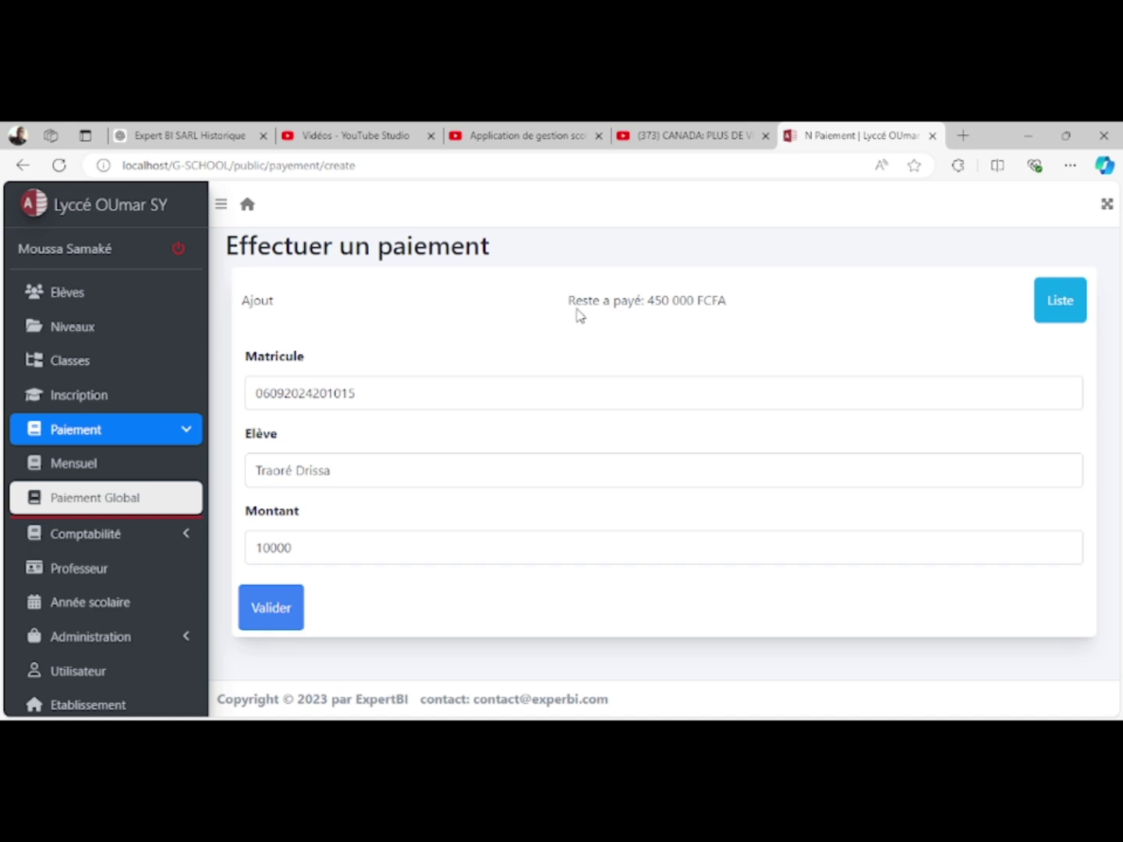
pyautogui.moveTo(563, 301); pyautogui.dragTo(734, 318)
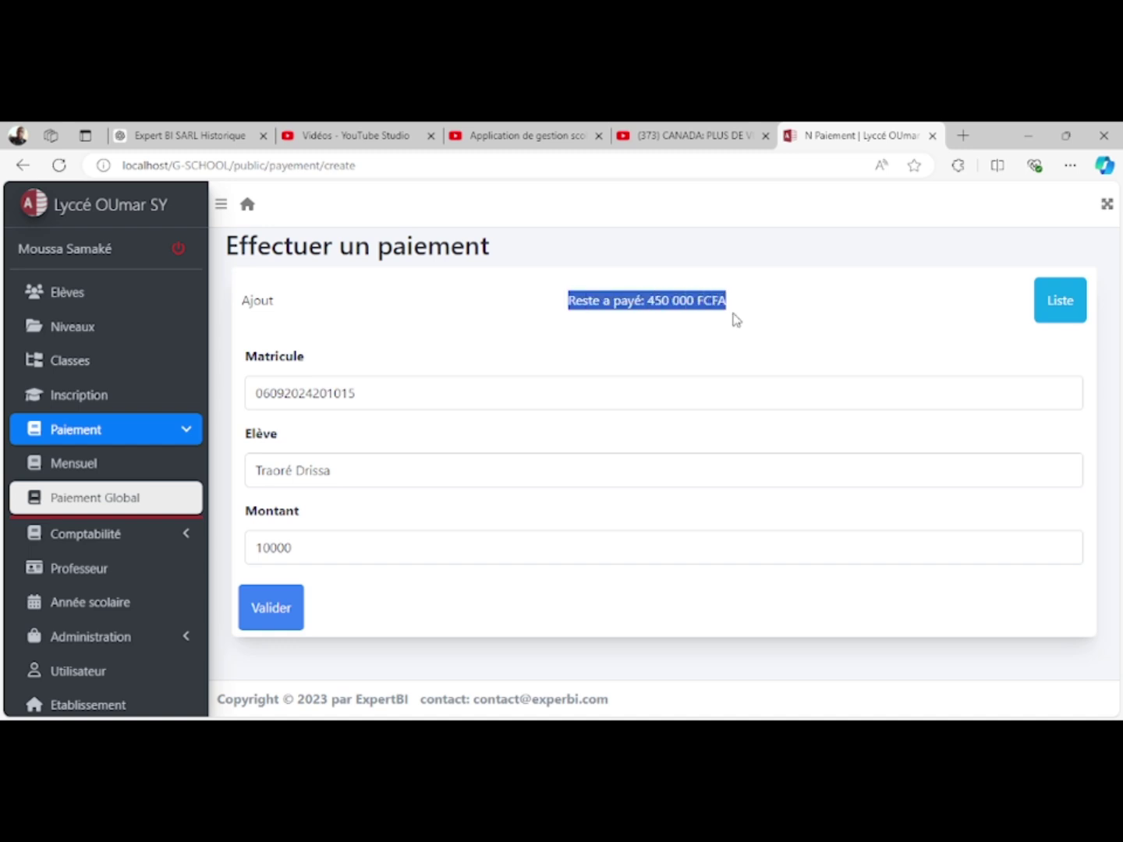
# Try to submit the student's payment with an amount of 10000000.
pyautogui.click(360, 544)
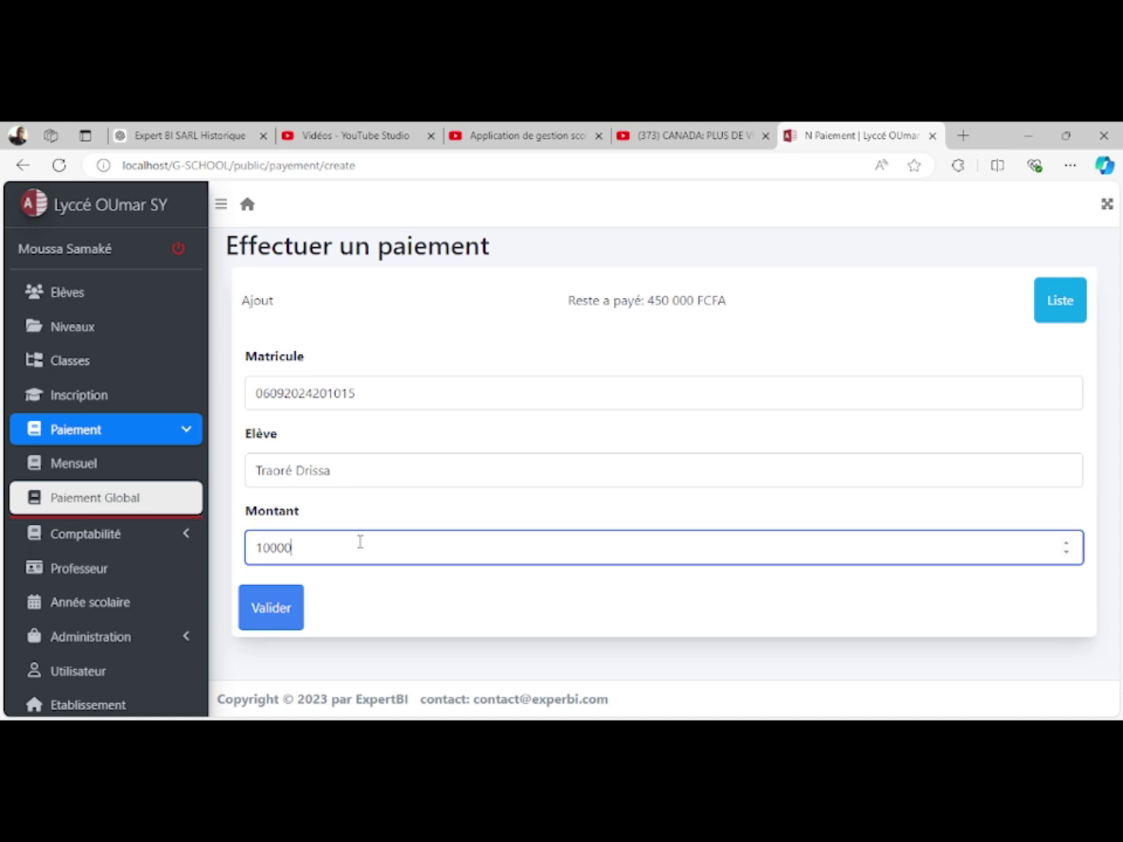
pyautogui.write('000')
pyautogui.click(271, 607)
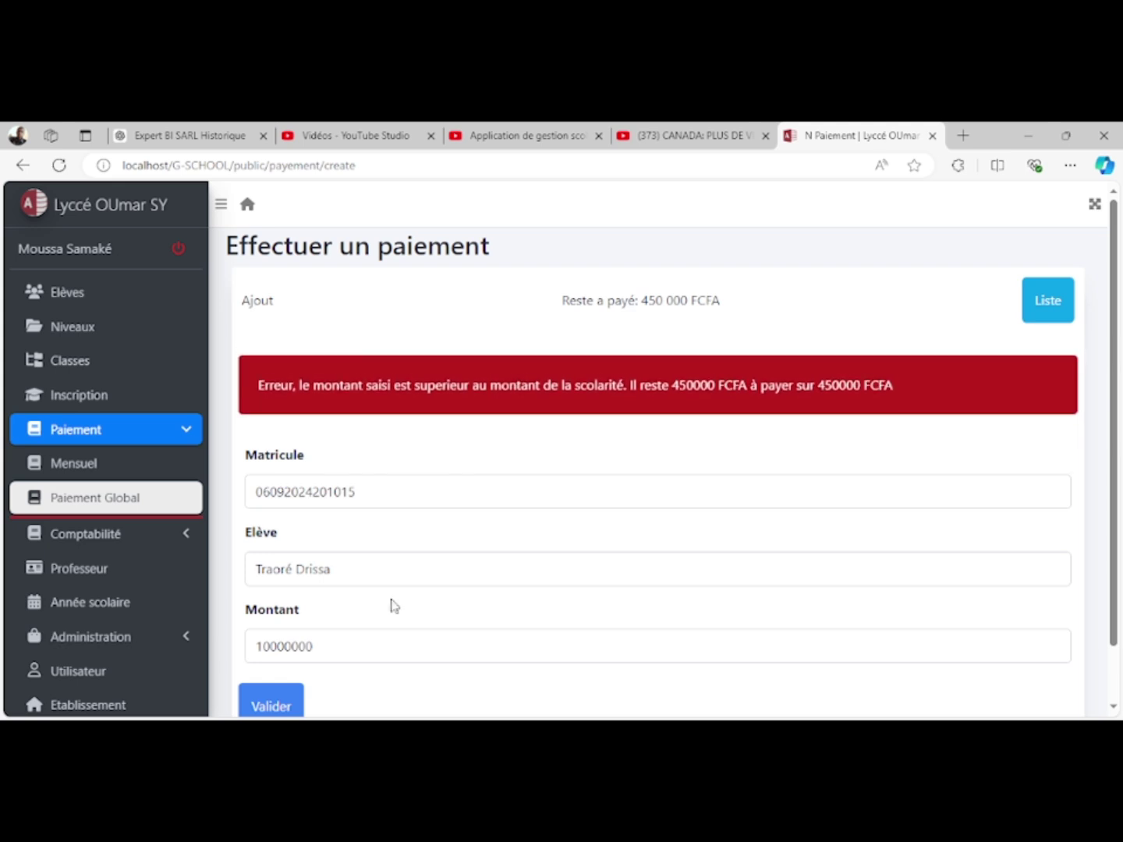
# Change the payment amount to 100000 and submit the payment.
pyautogui.click(319, 647)
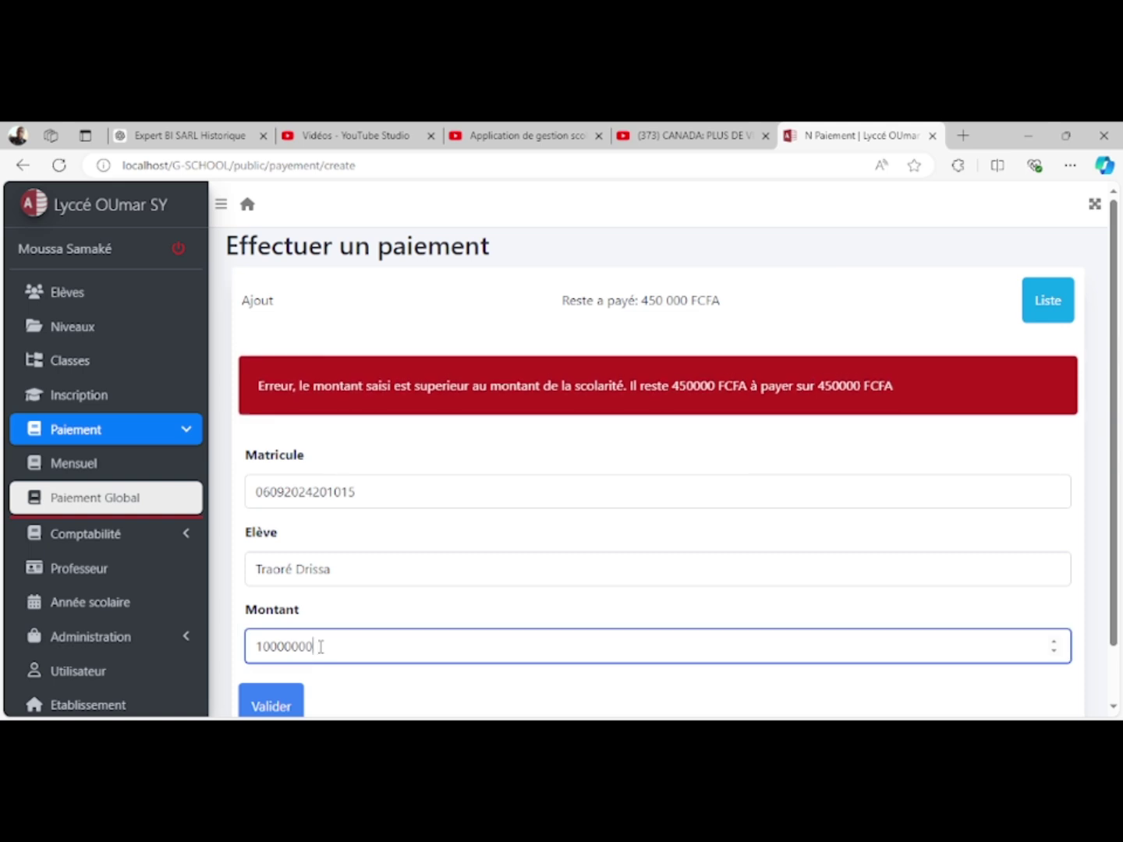
pyautogui.hotkey('ctrl', 'a')
pyautogui.write('1')
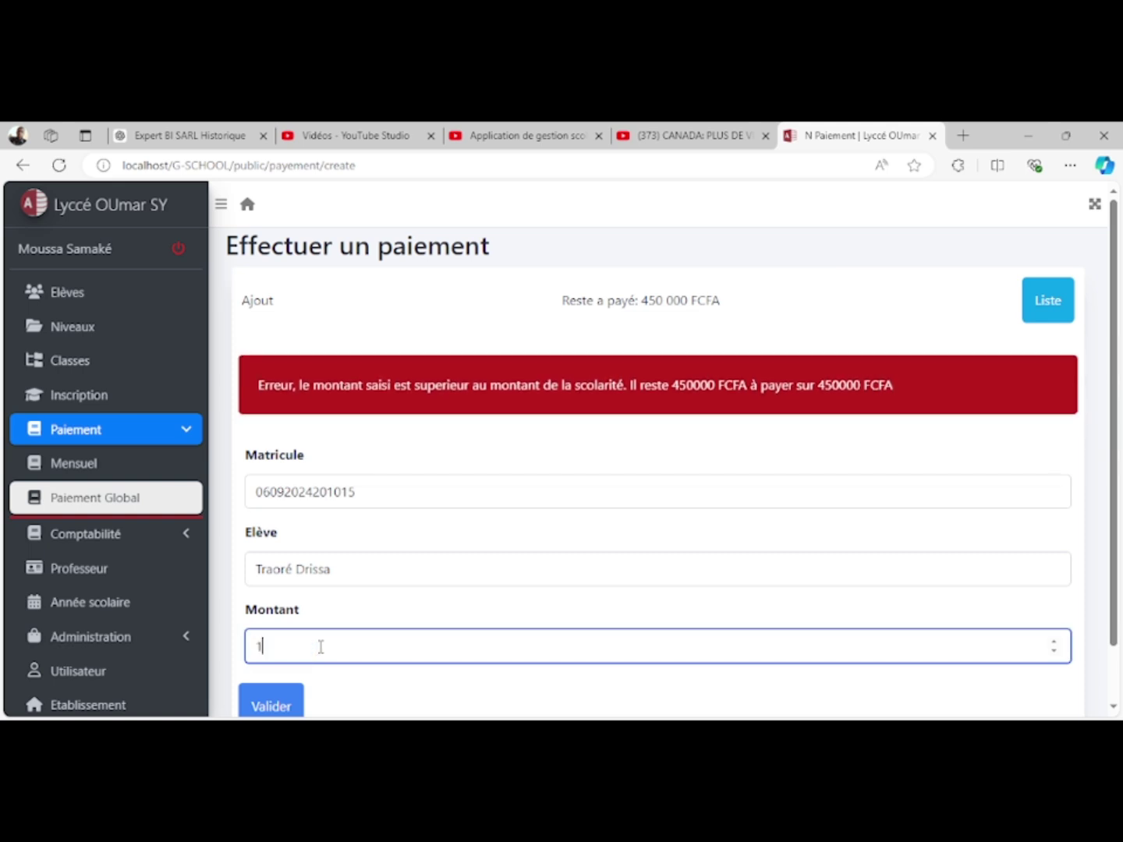
pyautogui.write('00000')
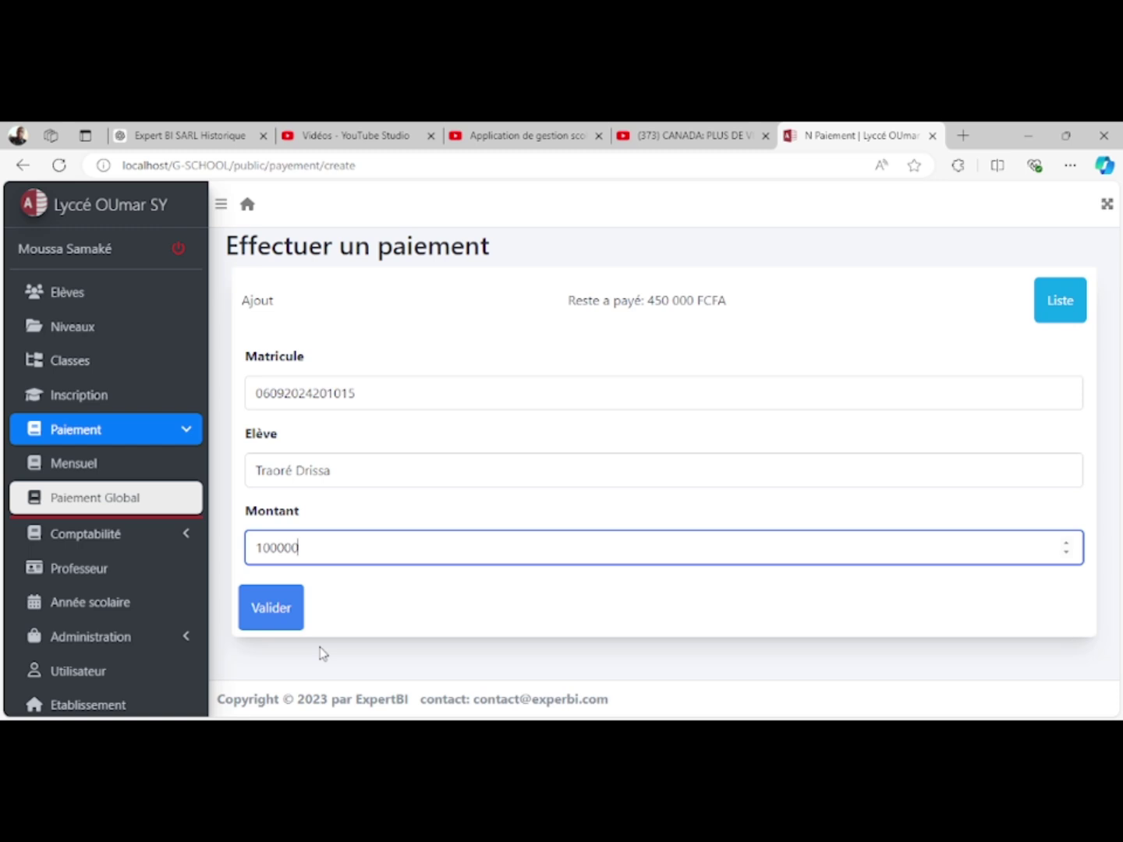
pyautogui.click(291, 625)
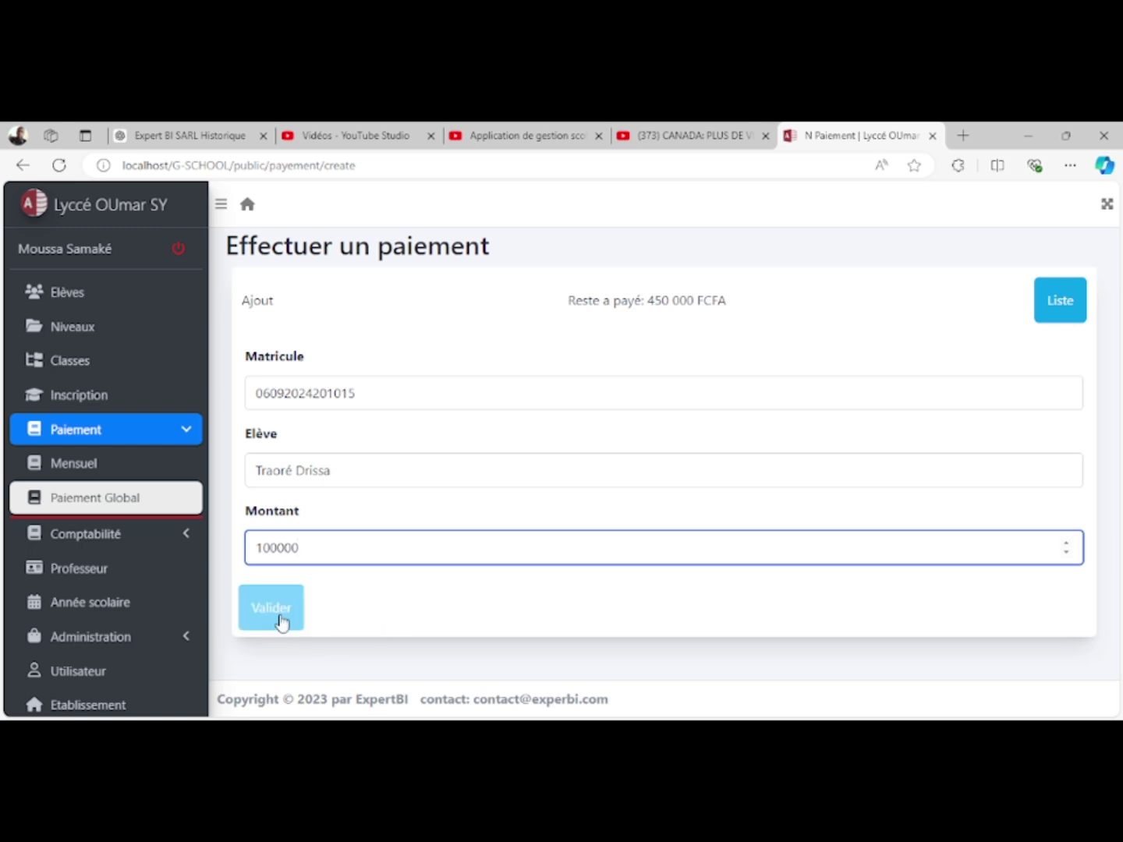
pyautogui.click(268, 620)
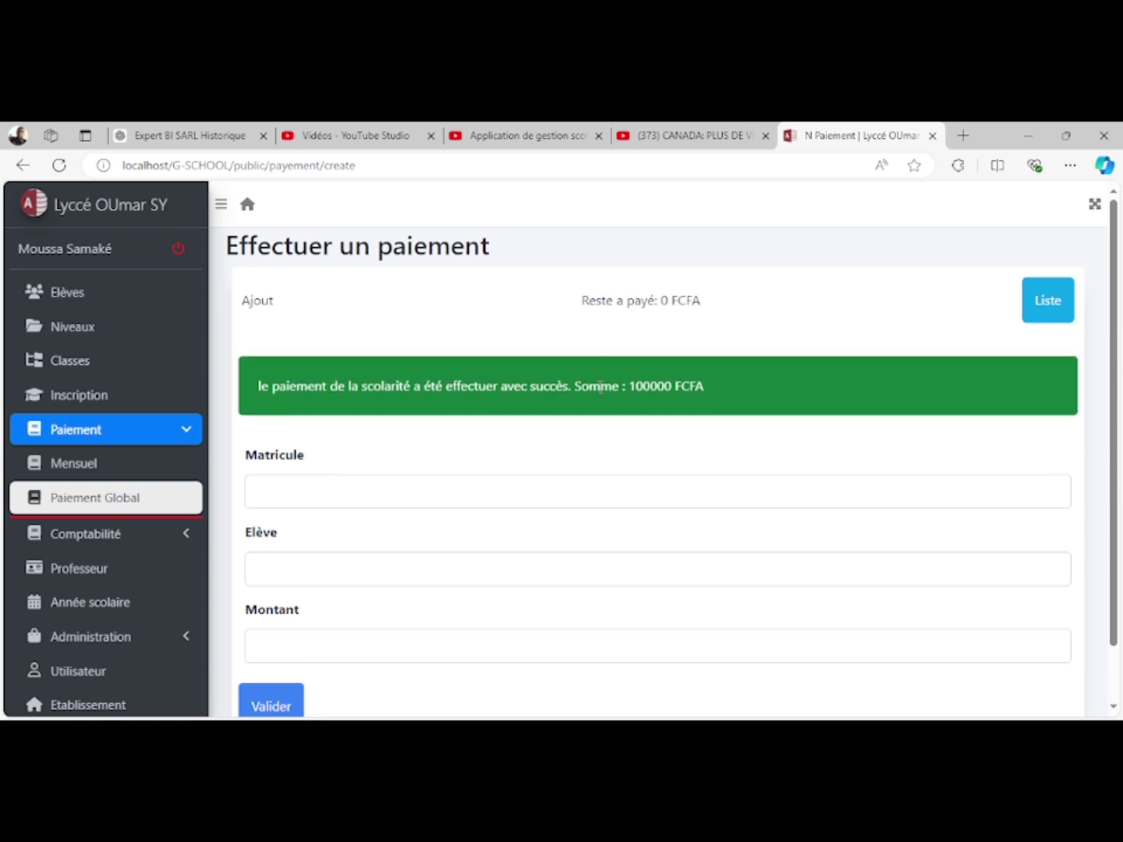
# Fill in the same student's registration number in the payment form again and check the remaining balance.
pyautogui.click(529, 495)
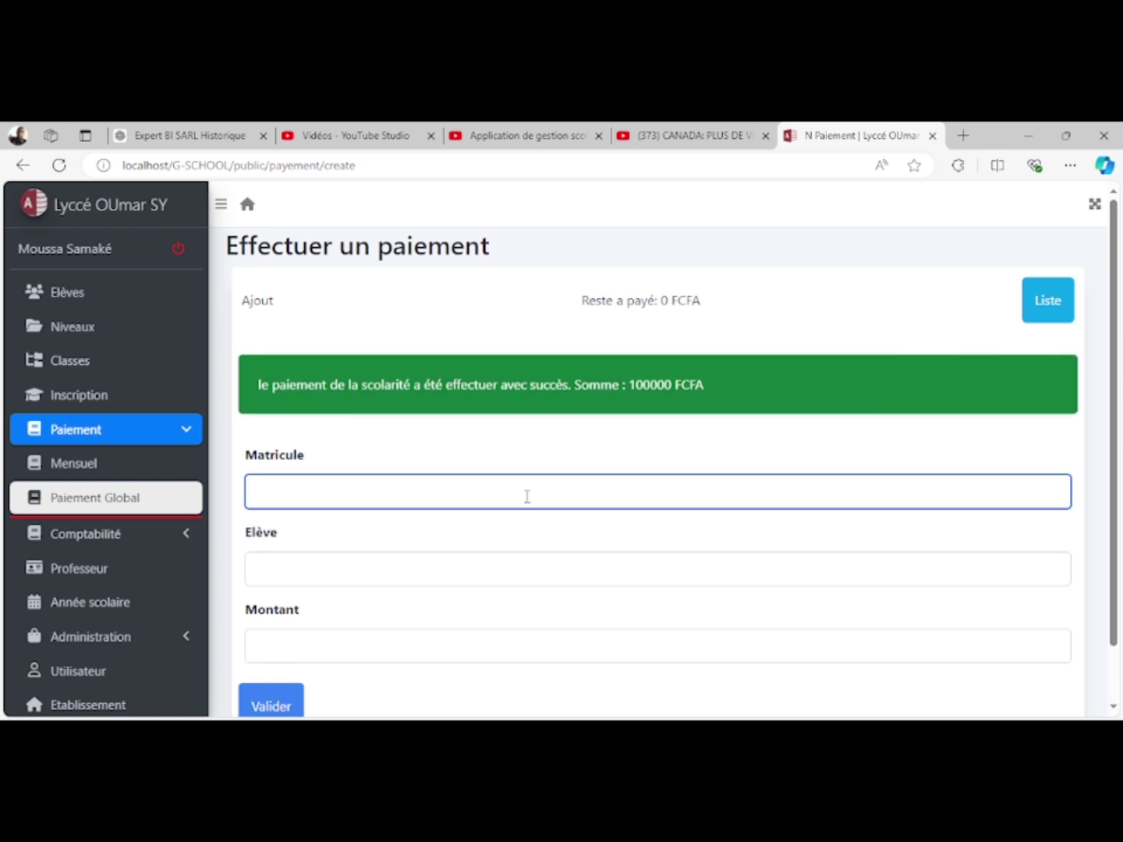
pyautogui.write('DRISS')
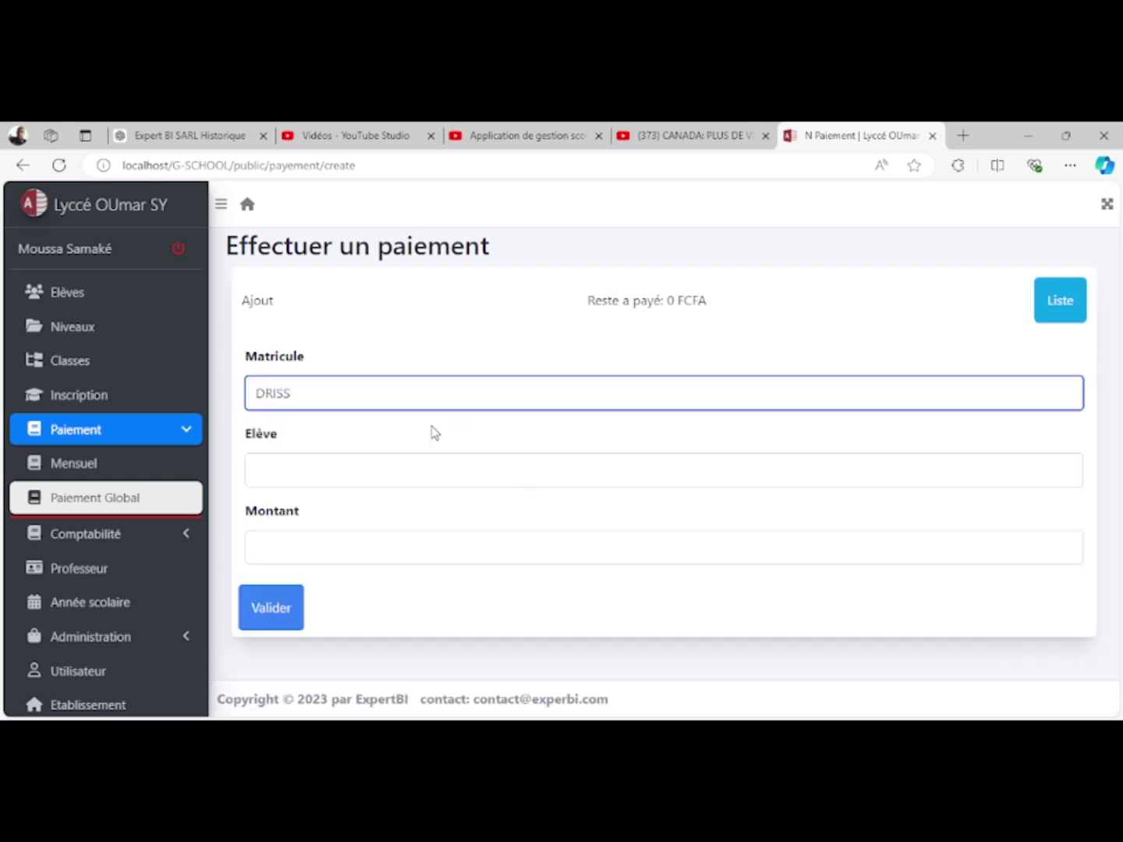
pyautogui.hotkey('ctrl', 'a')
pyautogui.hotkey('ctrl', 'v')
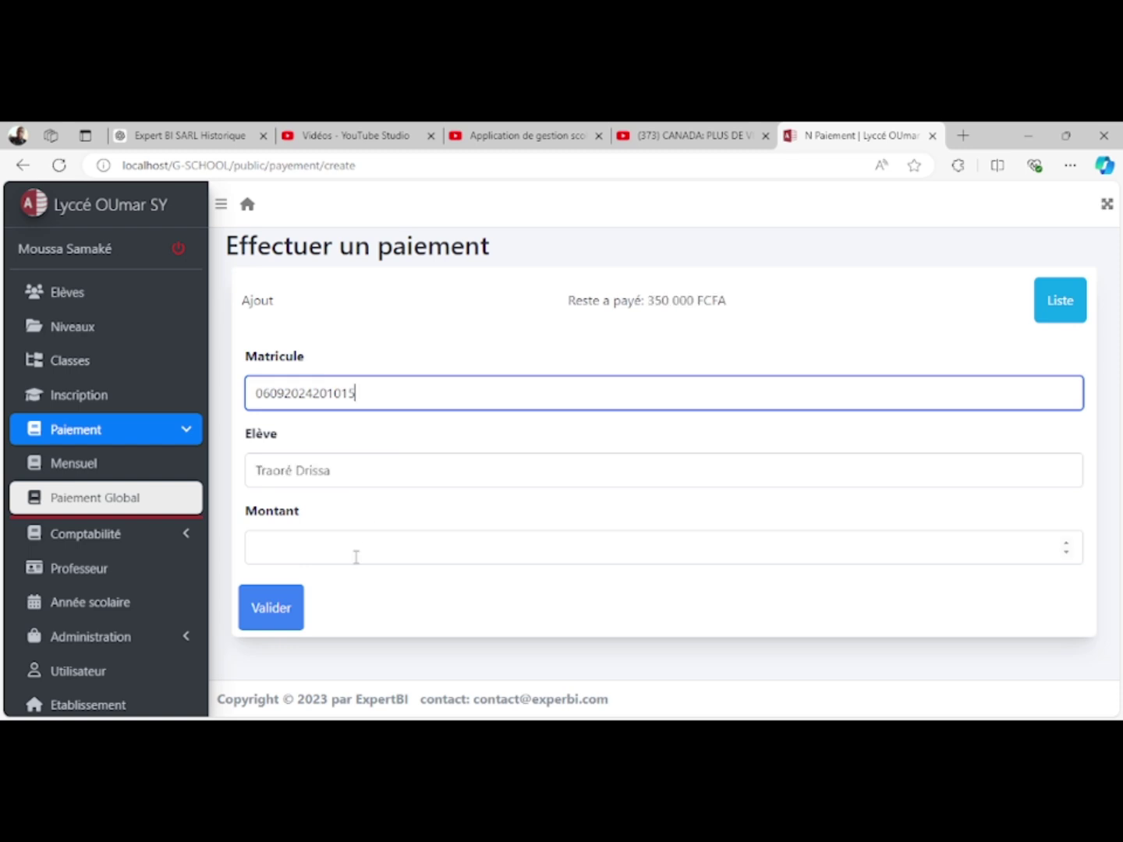
pyautogui.moveTo(570, 306); pyautogui.dragTo(755, 325)
pyautogui.click(755, 324)
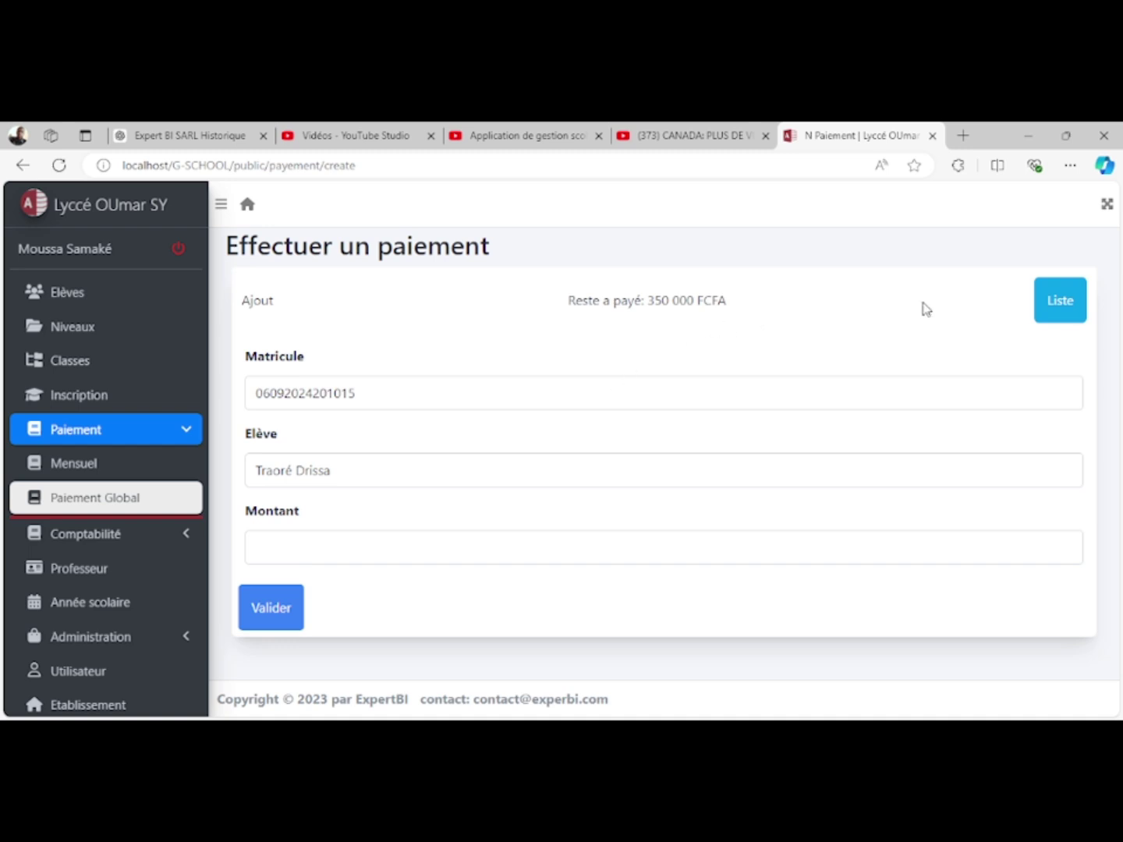
# Return to the list of global payments and filter it by the class Terminale A.
pyautogui.click(1059, 303)
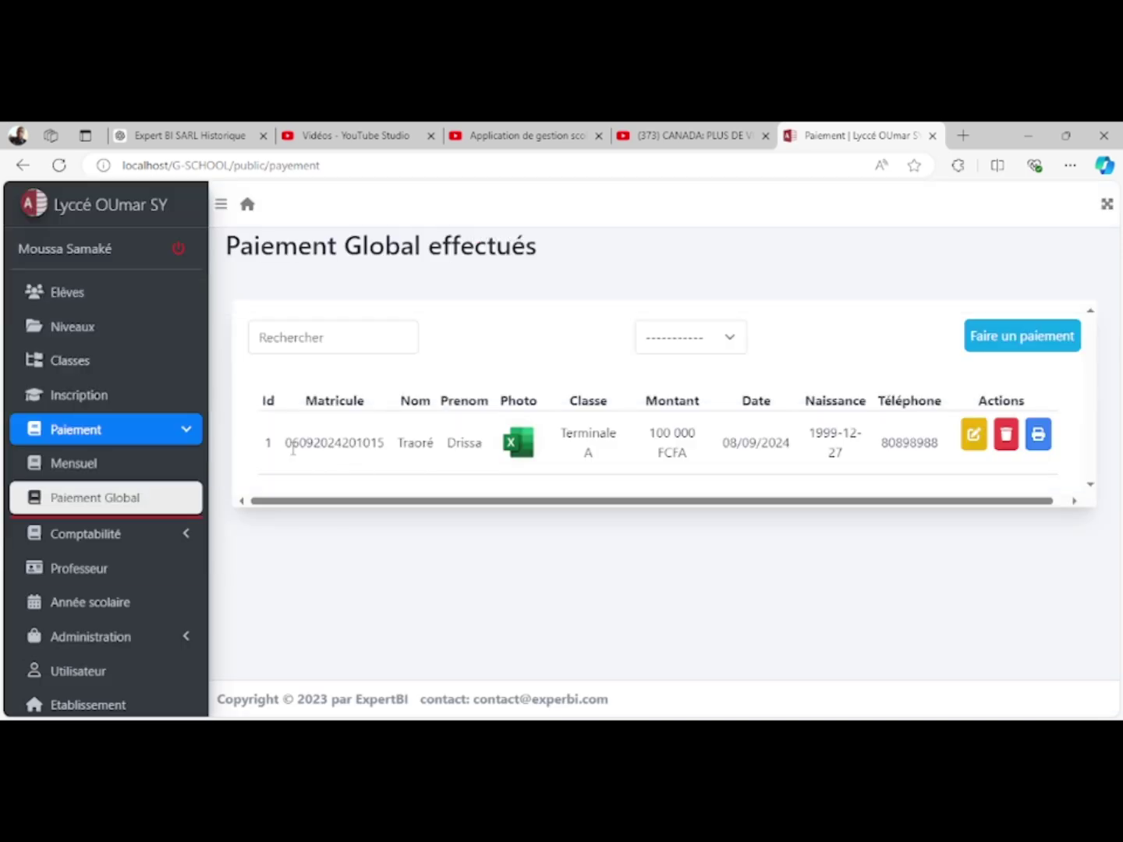
pyautogui.click(687, 351)
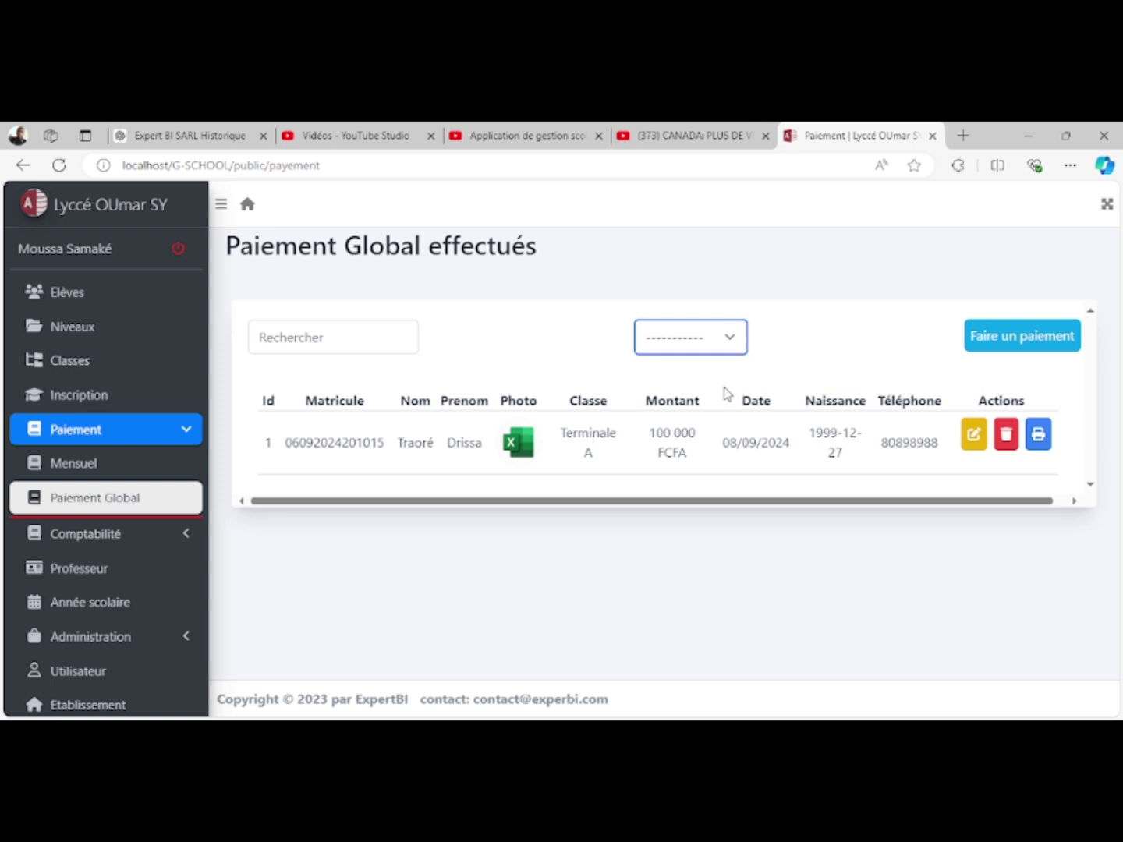
pyautogui.press('Down')
# Open the print preview of the student's payment receipt, examine the paid, remaining and total amounts, and close it.
pyautogui.click(1038, 438)
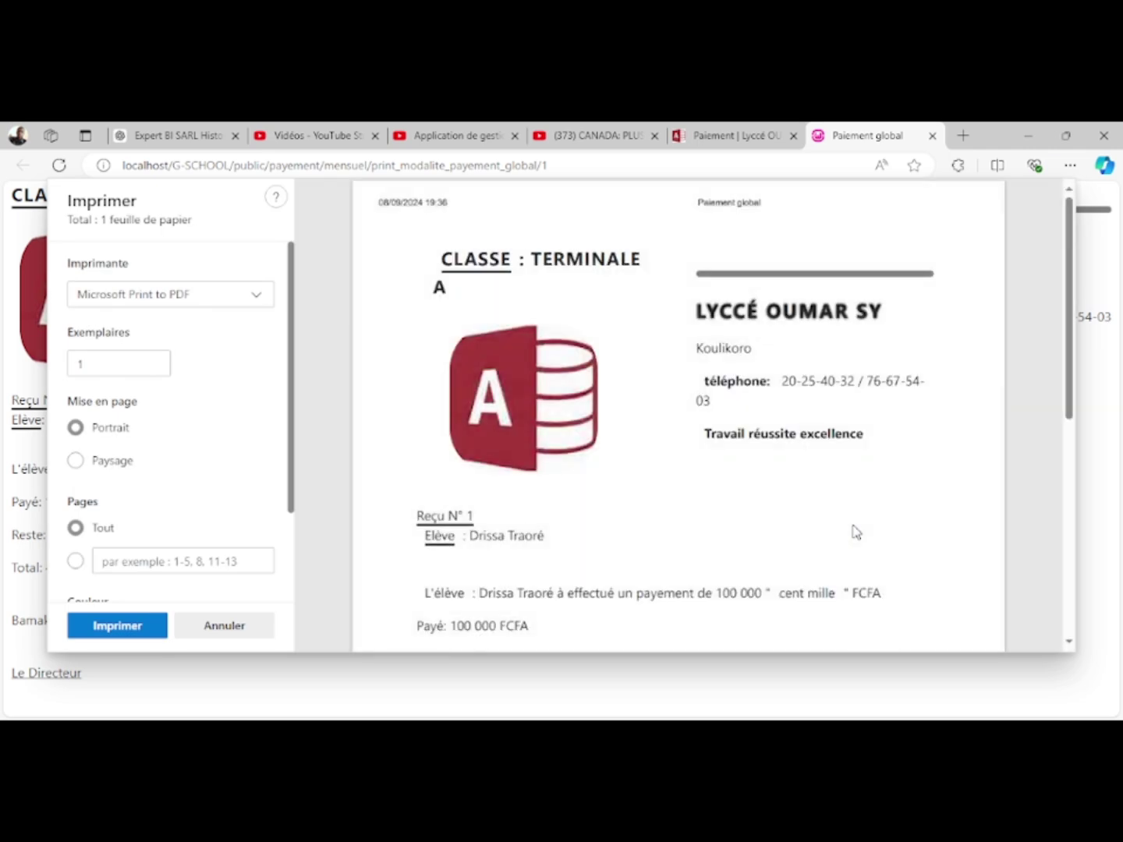
pyautogui.scroll(-3, 768, 580)
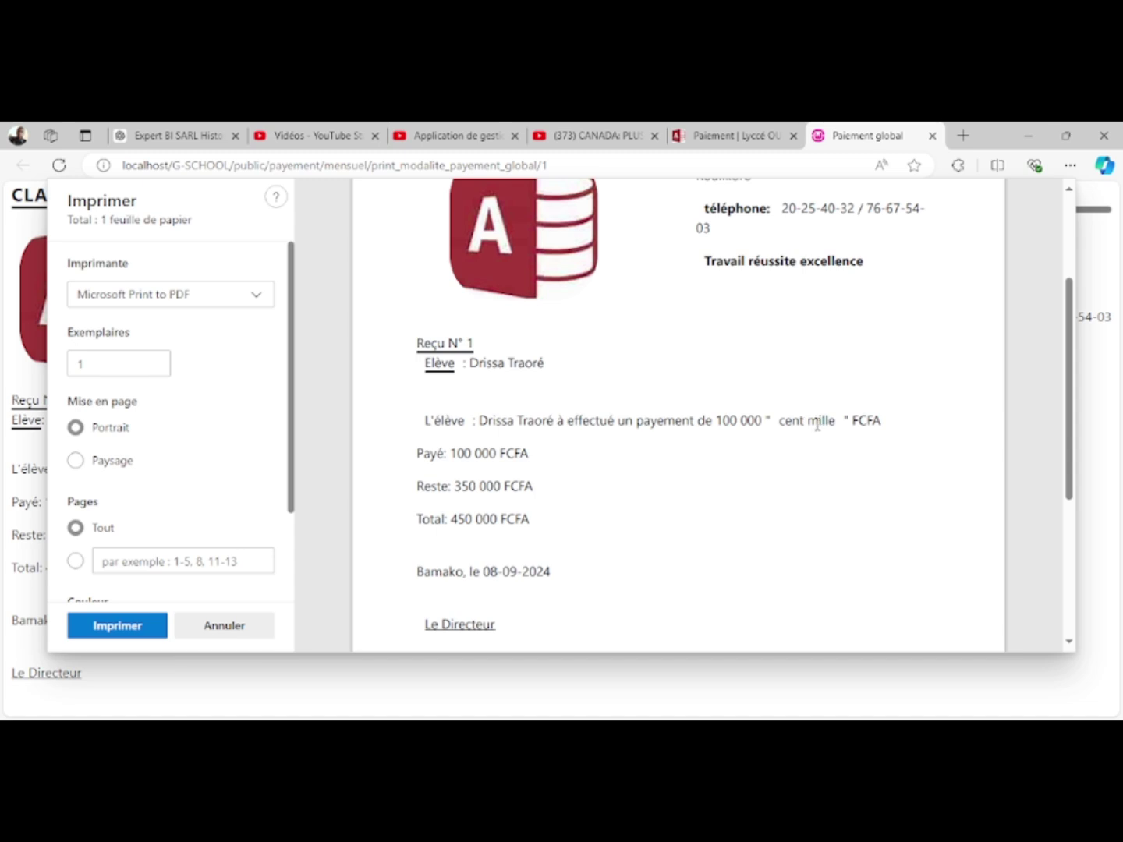
pyautogui.moveTo(465, 454); pyautogui.dragTo(528, 453)
pyautogui.click(452, 485)
pyautogui.moveTo(453, 485); pyautogui.dragTo(537, 496)
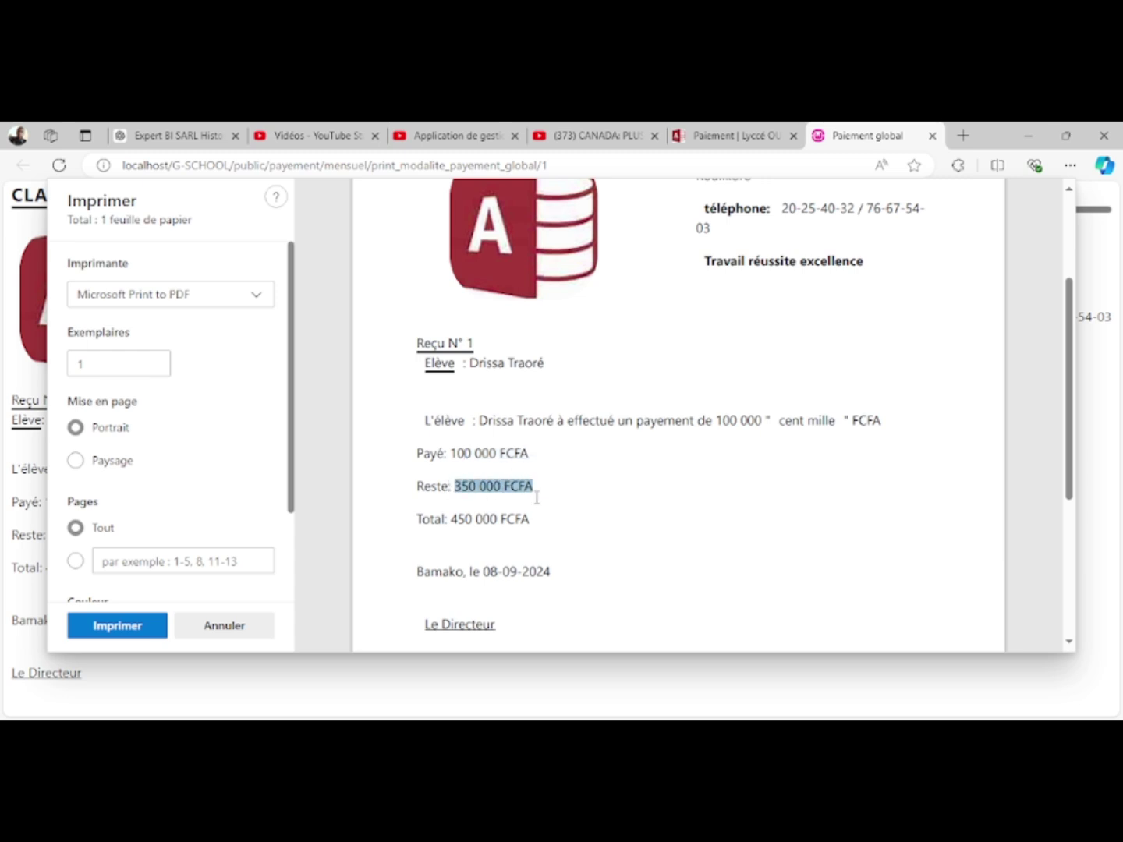
pyautogui.click(501, 551)
pyautogui.moveTo(452, 524); pyautogui.dragTo(558, 524)
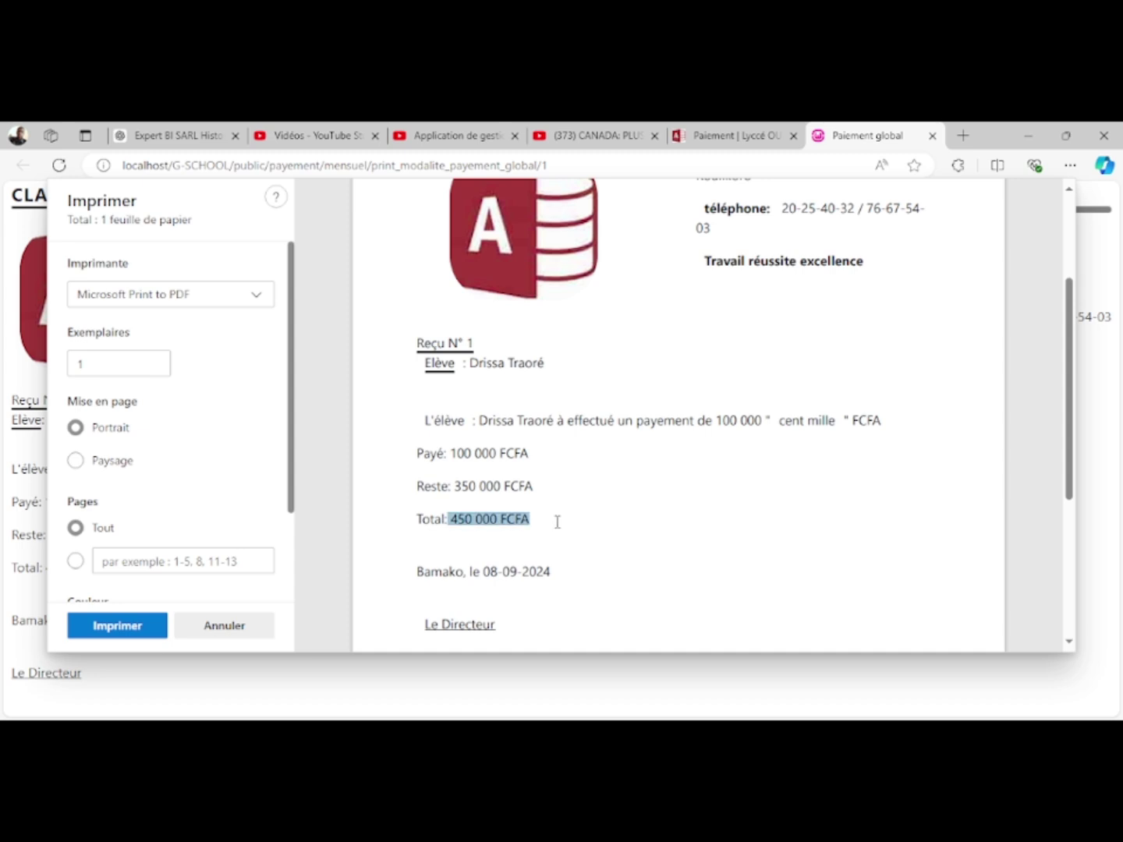
pyautogui.scroll(-3, 560, 582)
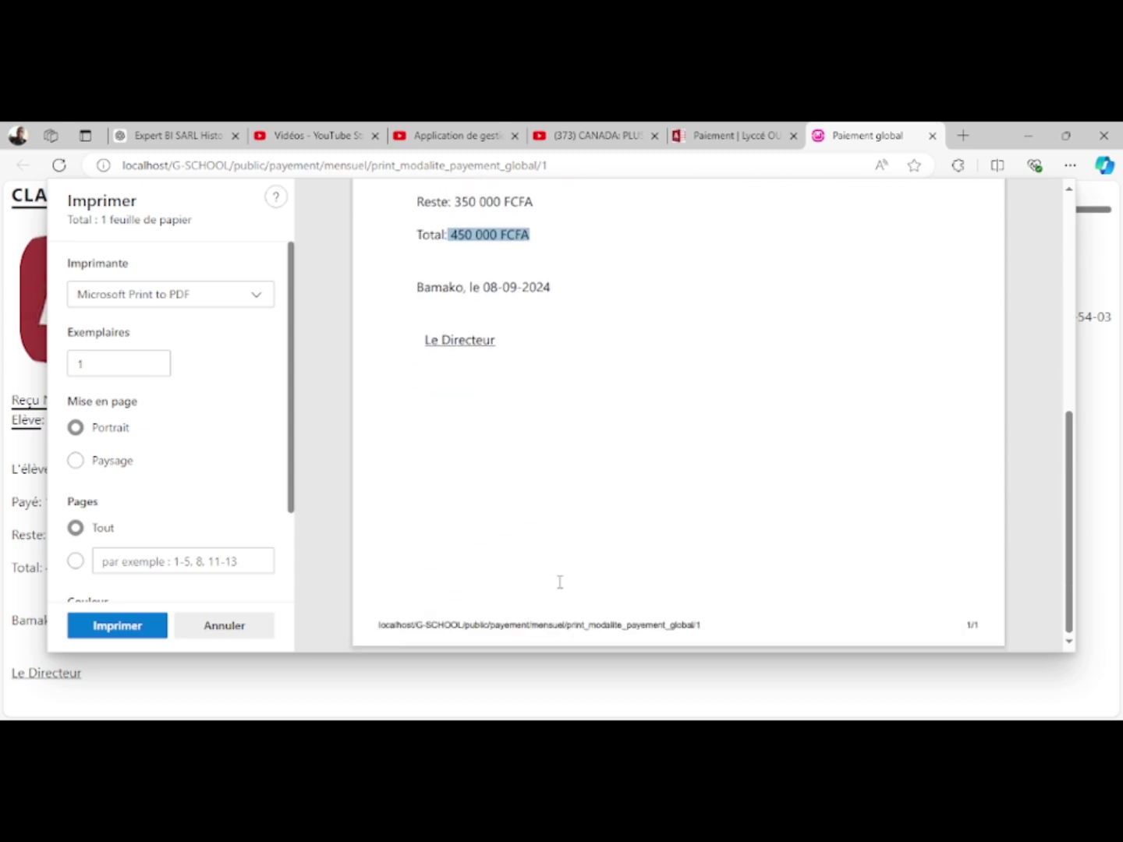
pyautogui.click(932, 138)
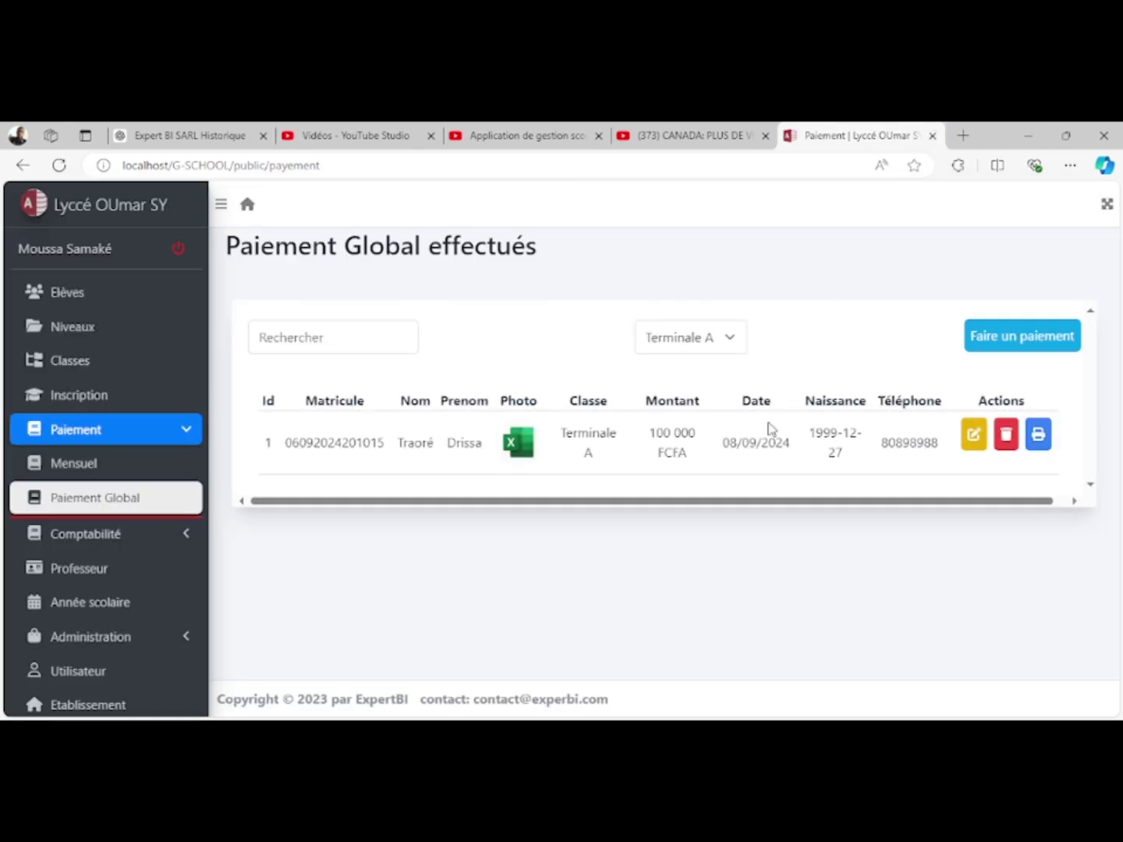